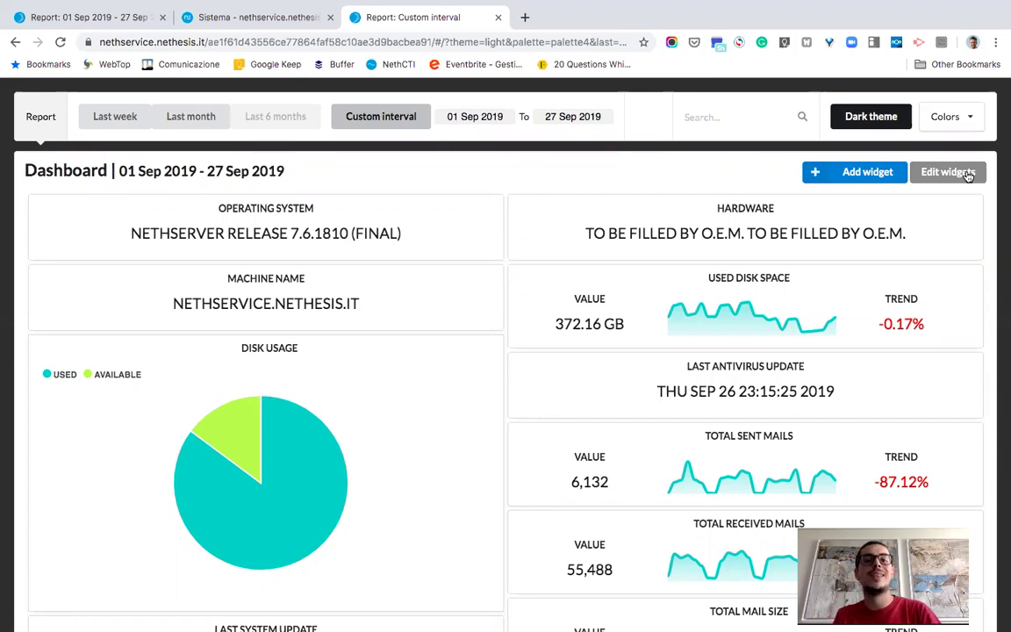
triple_click(482, 229)
drag(482, 228, 544, 248)
drag(341, 276, 220, 277)
click(367, 281)
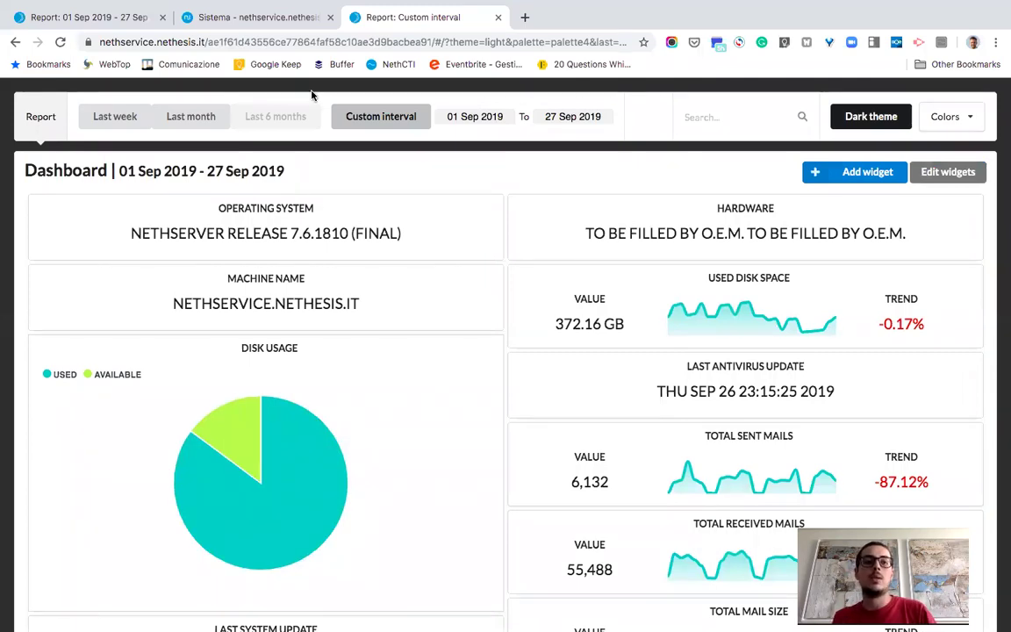
click(221, 19)
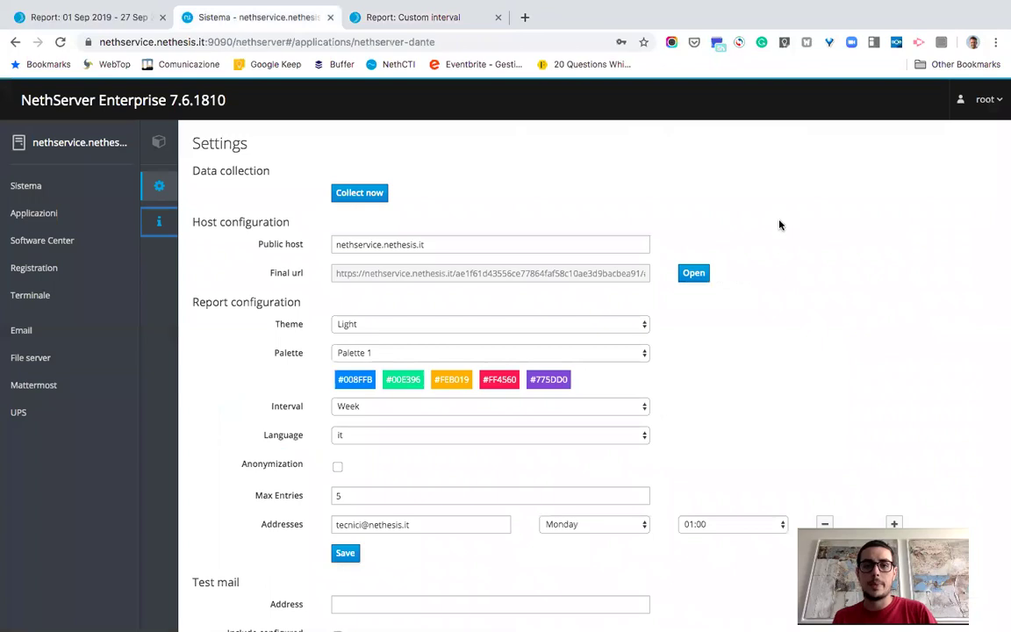
click(375, 19)
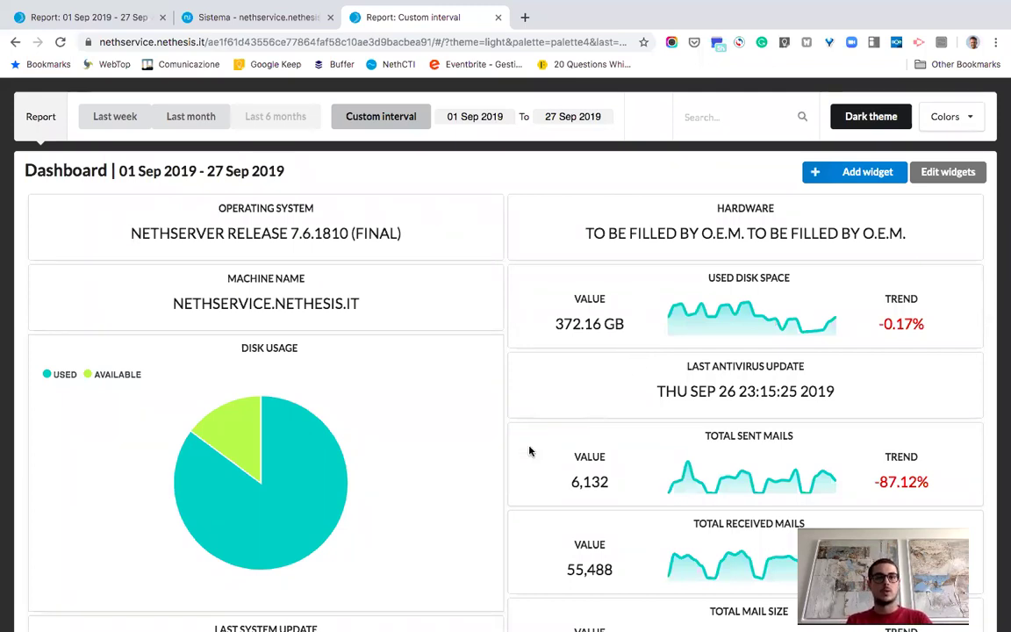
click(251, 28)
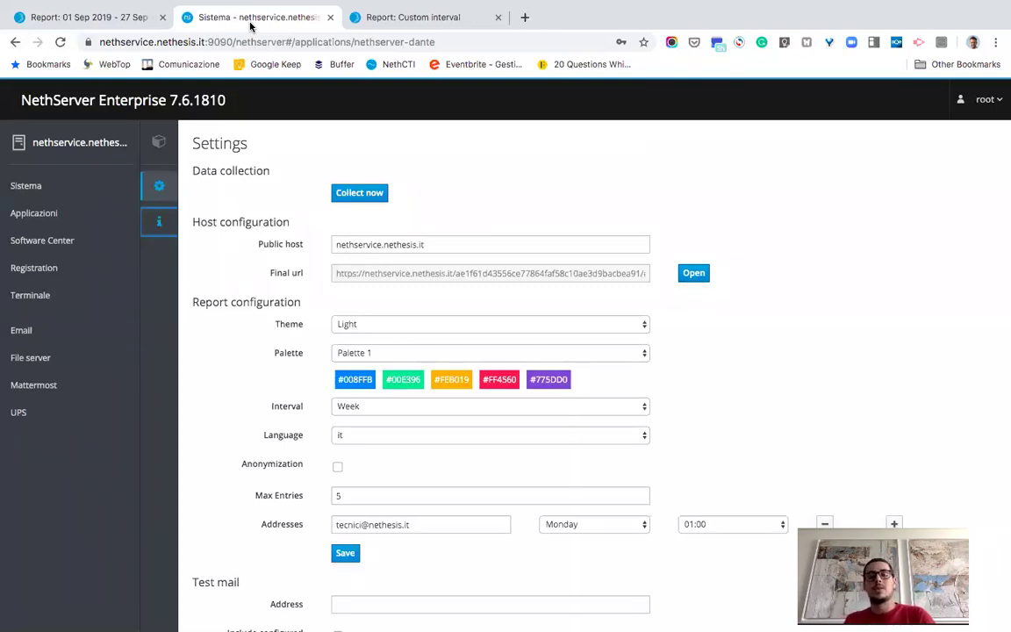
key(ctrl+Tab)
click(246, 27)
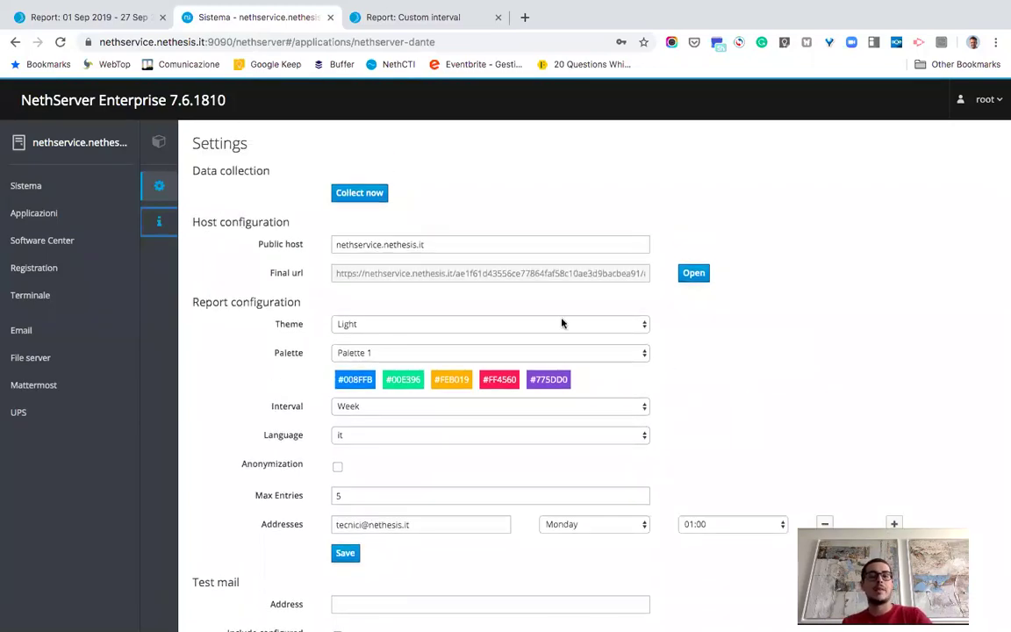
click(378, 18)
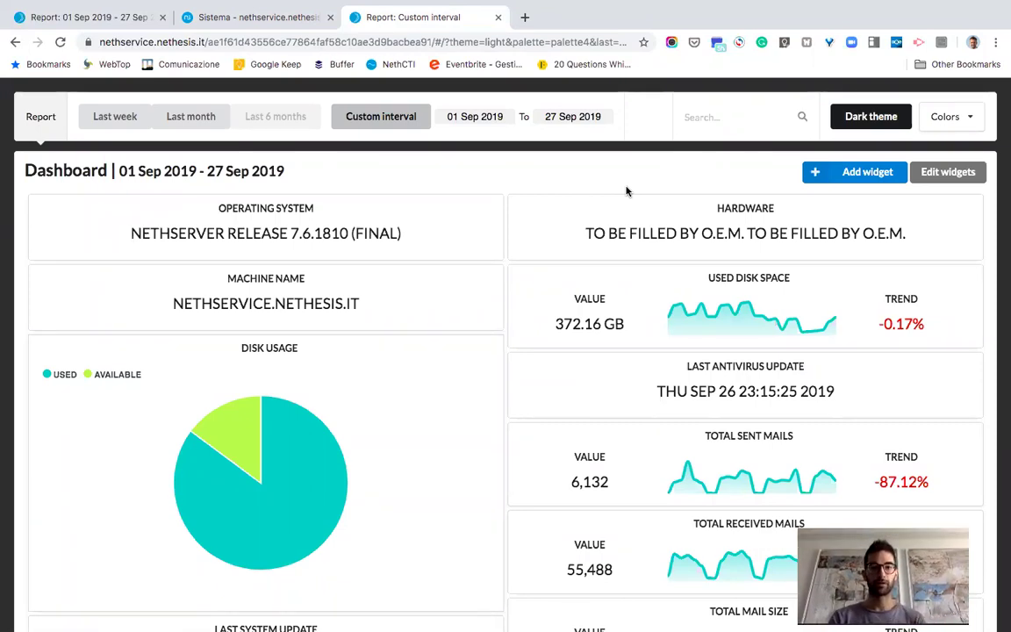
Step: Return to the server administration page and open the Report application's dashboard from its settings
click(285, 24)
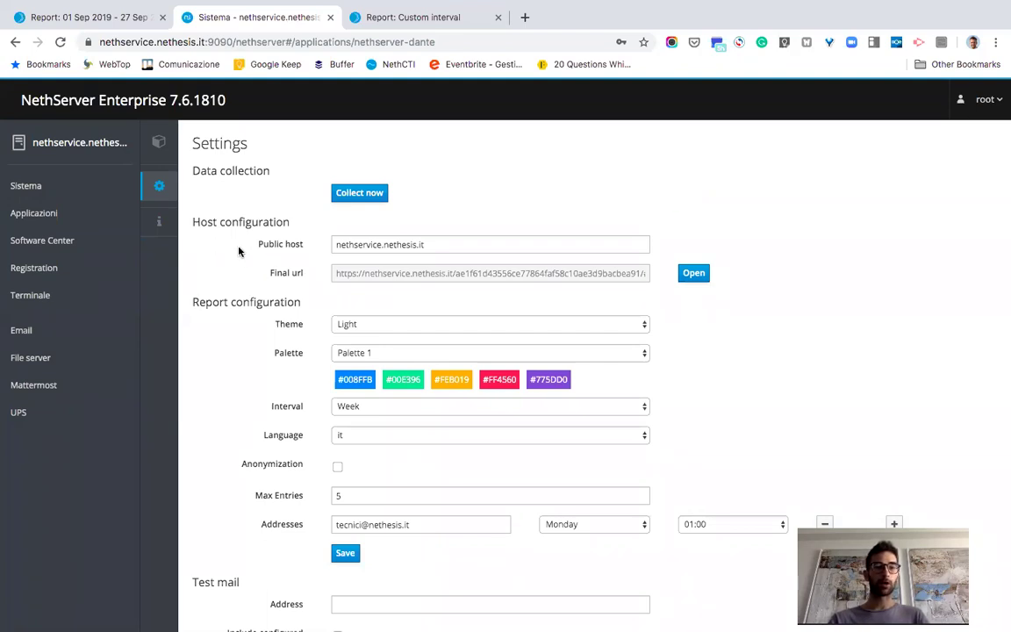
click(546, 244)
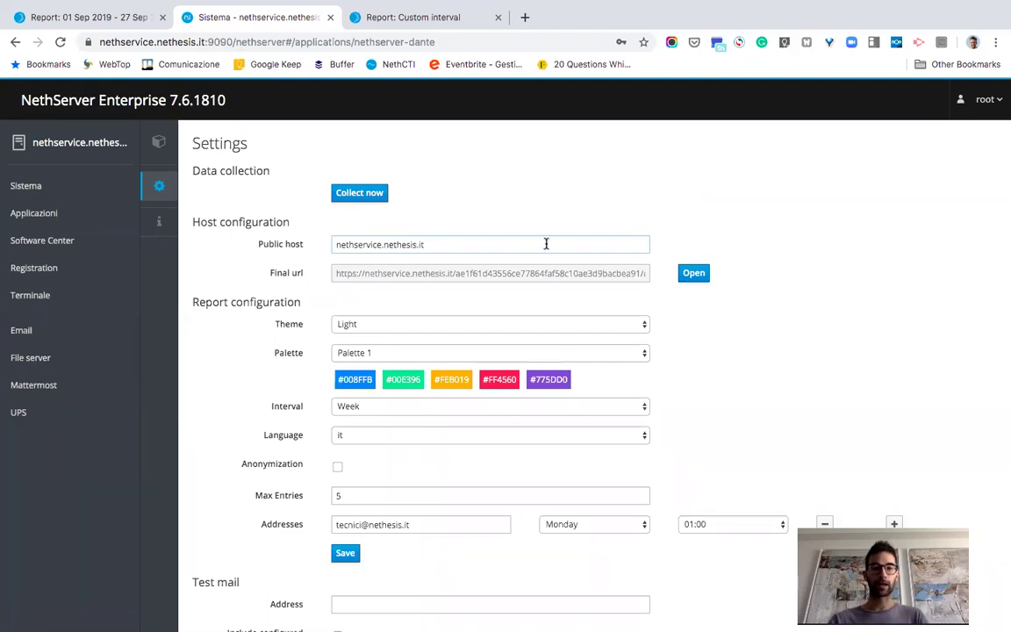
click(691, 208)
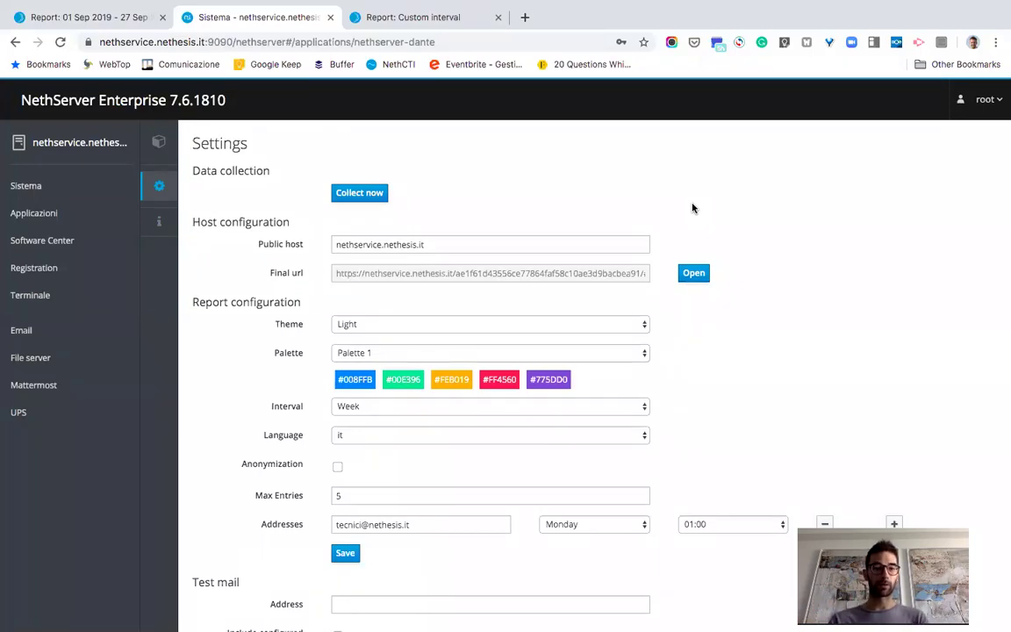
mouse_move(164, 150)
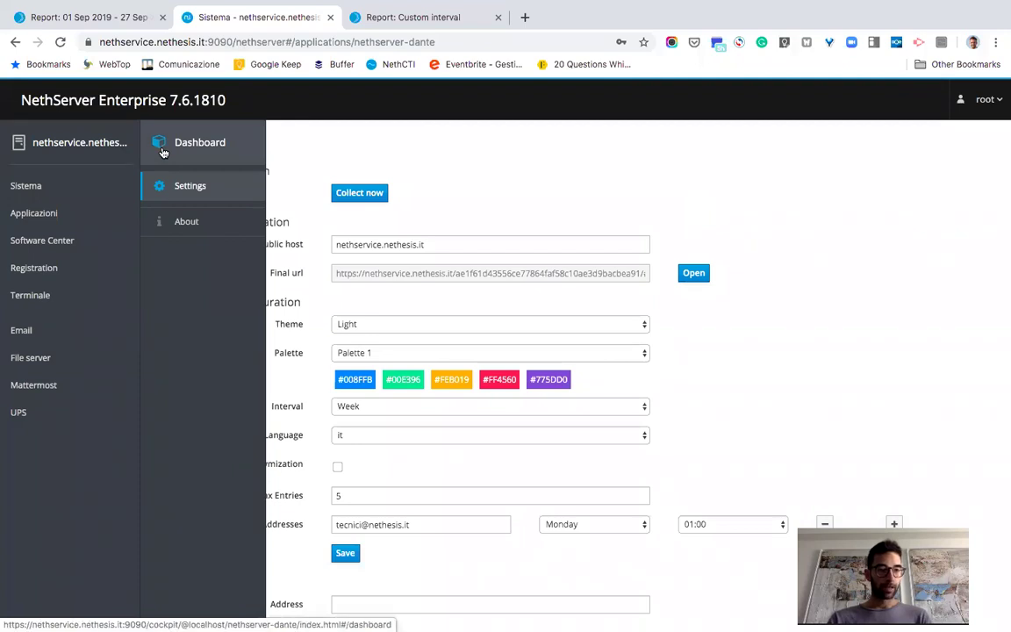
click(163, 152)
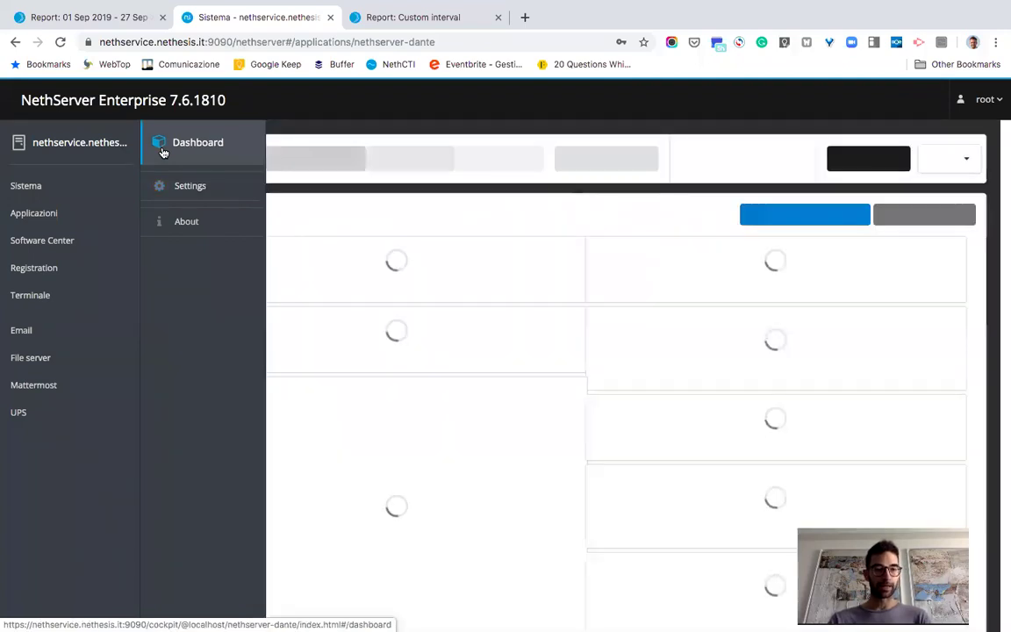
Step: Open the Report application from the server's list of installed applications
click(50, 213)
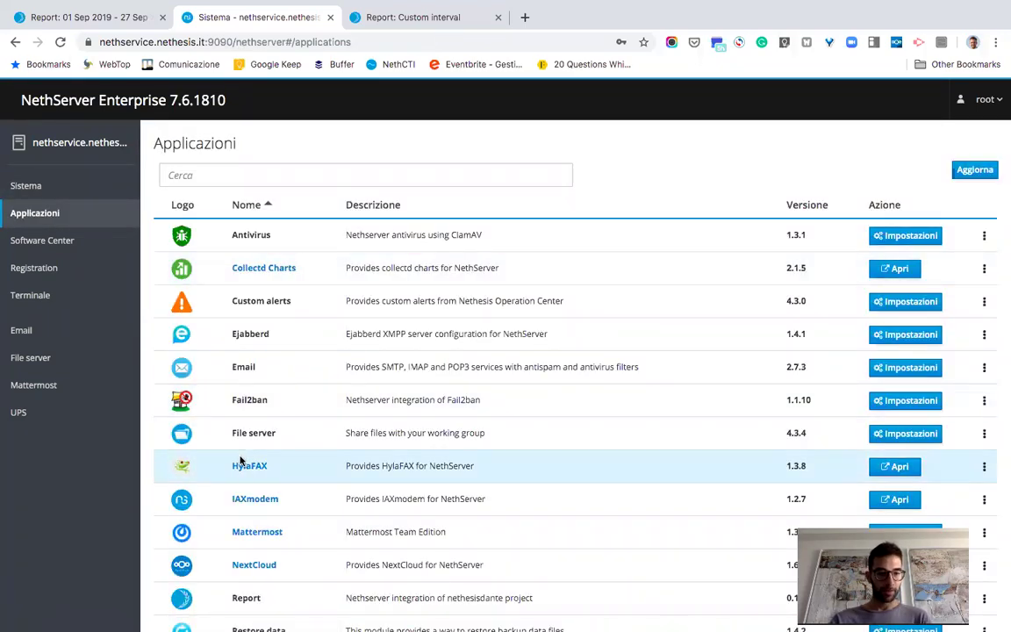
scroll(318, 480, down, 1)
scroll(319, 480, down, 2)
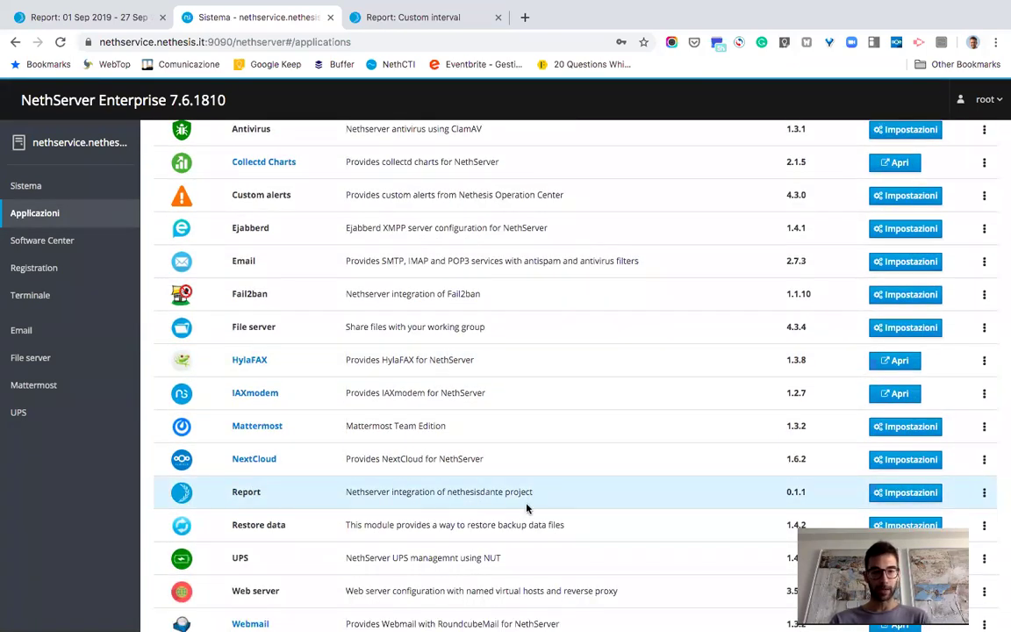
click(904, 492)
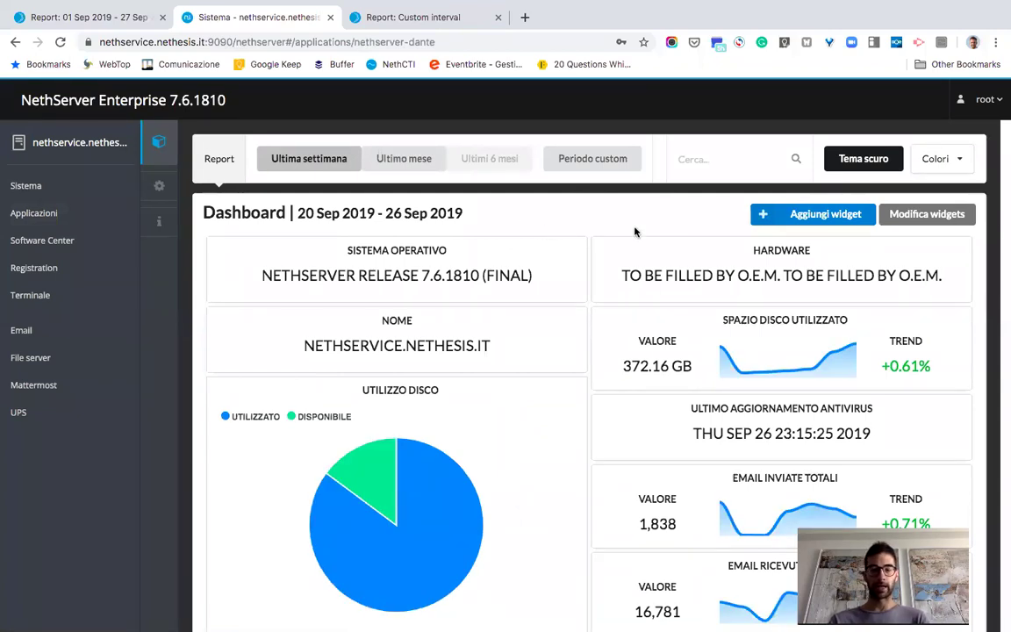
Step: Look over the embedded report dashboard and compare it with the standalone custom-interval report
scroll(636, 231, down, 1)
scroll(636, 231, down, 5)
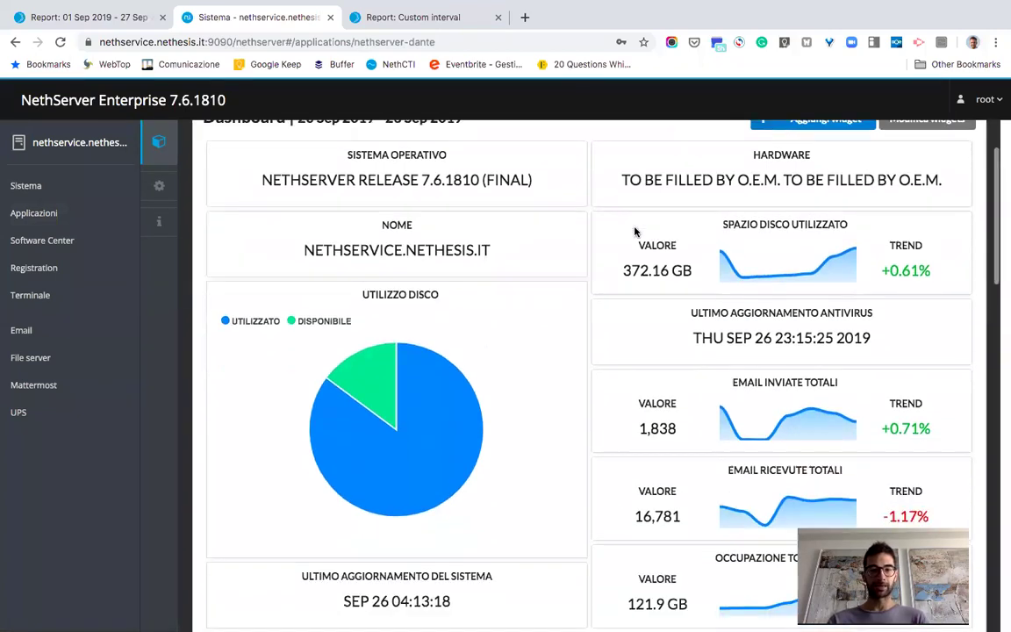
scroll(635, 232, up, 5)
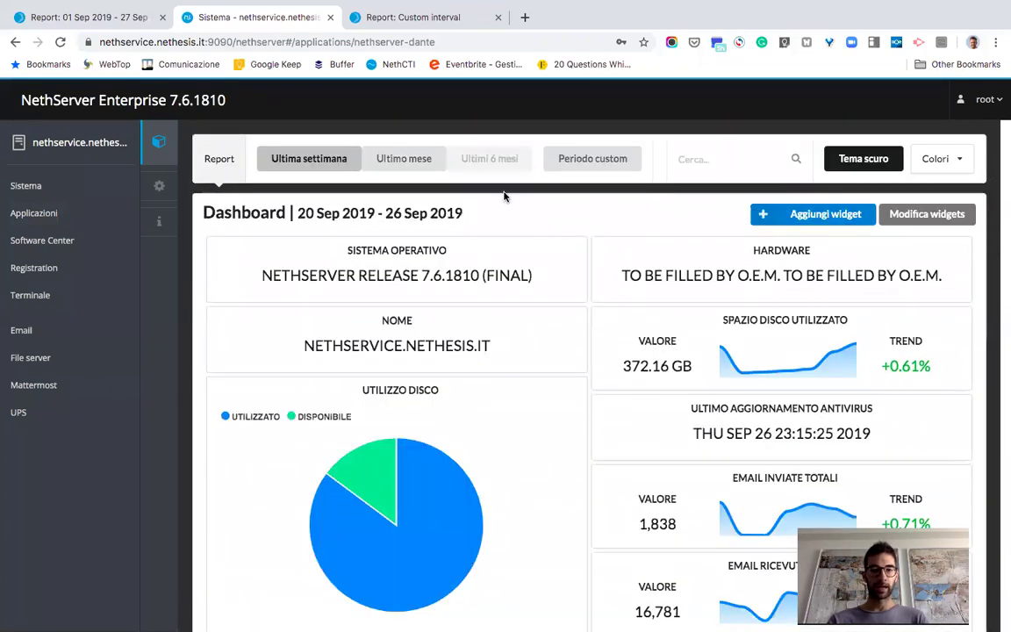
click(393, 18)
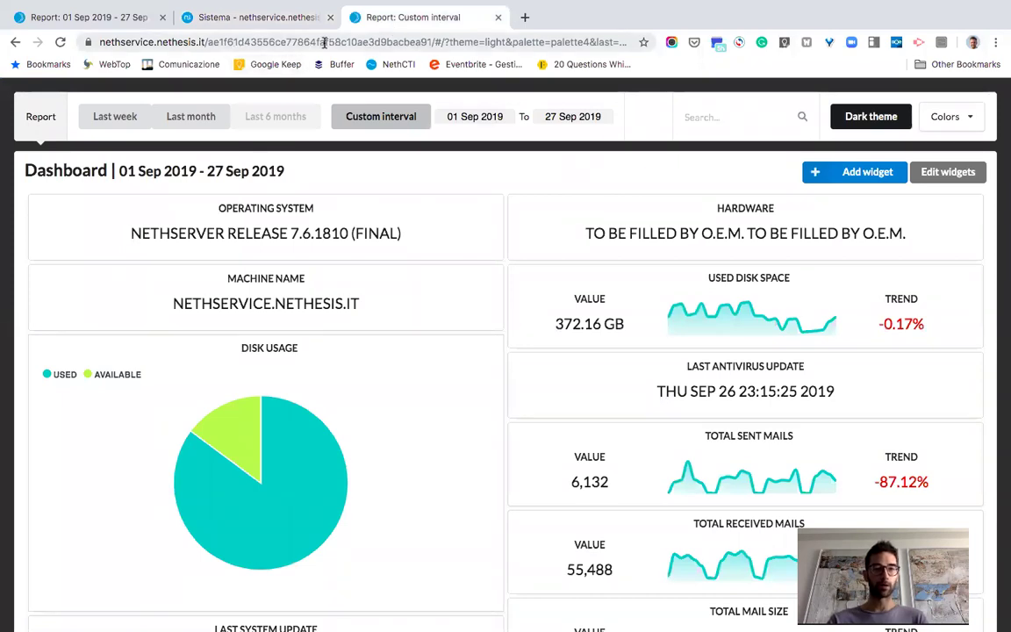
click(295, 17)
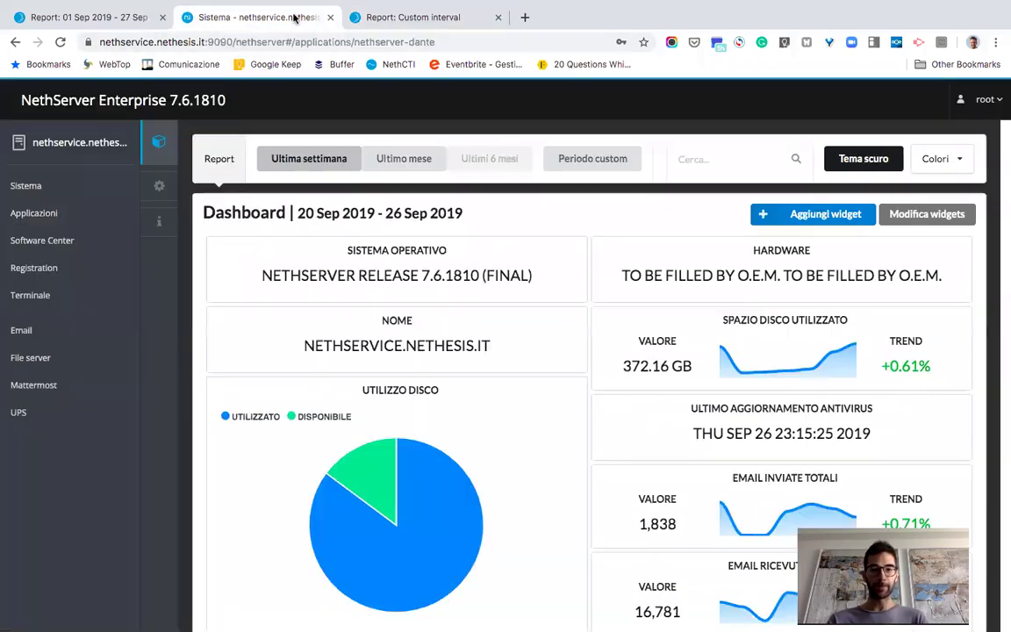
scroll(339, 345, down, 1)
scroll(336, 345, up, 1)
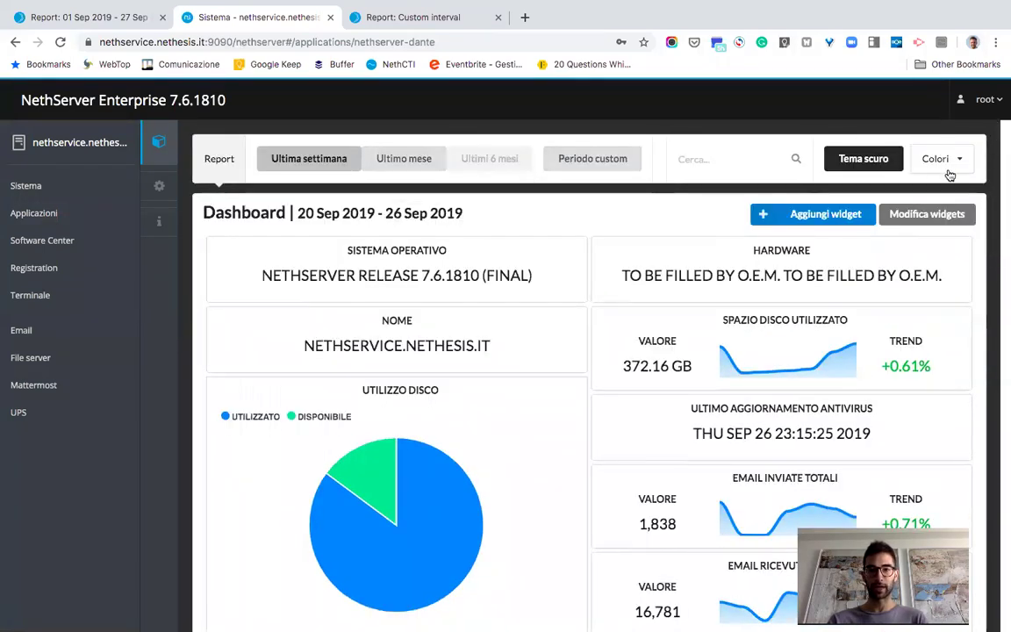
Step: Open the Report application's settings page at the host configuration
mouse_move(167, 192)
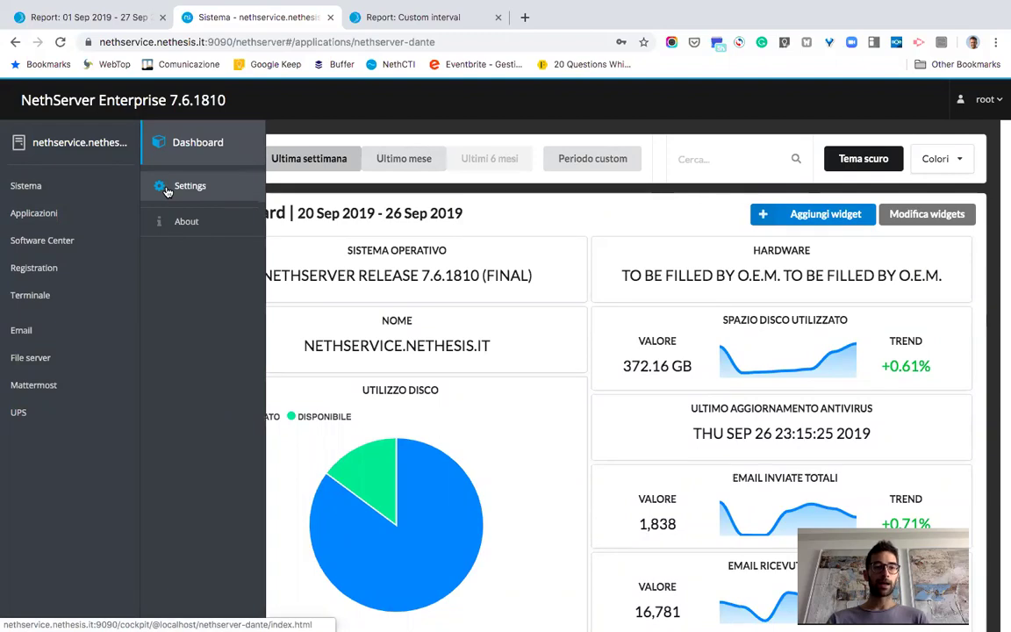
click(167, 187)
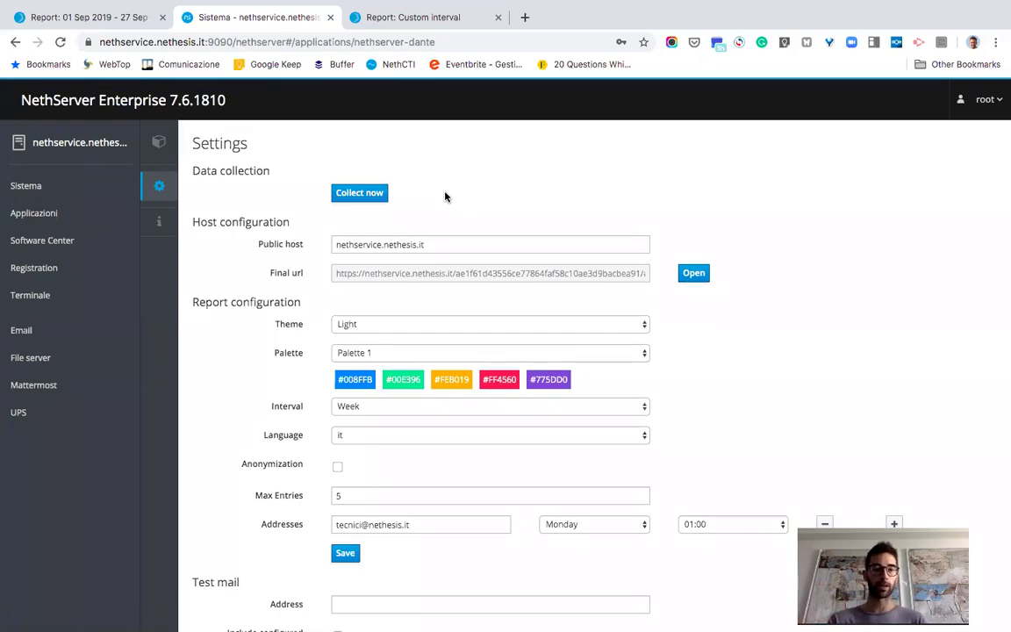
scroll(809, 222, down, 1)
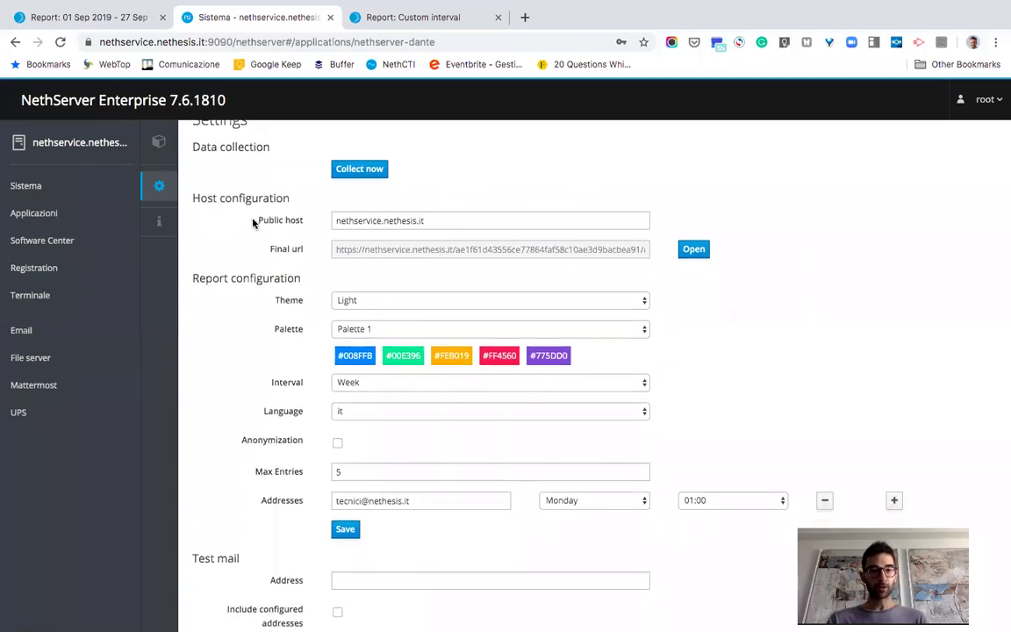
Step: Go to the public host field, open the report's final URL, and return to the settings page
click(440, 220)
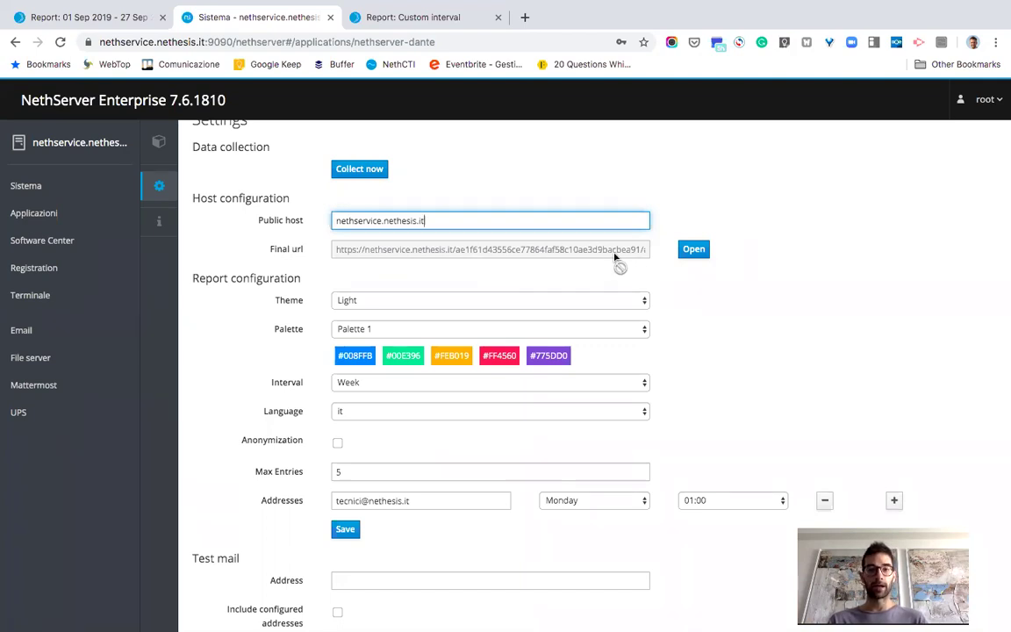
click(692, 250)
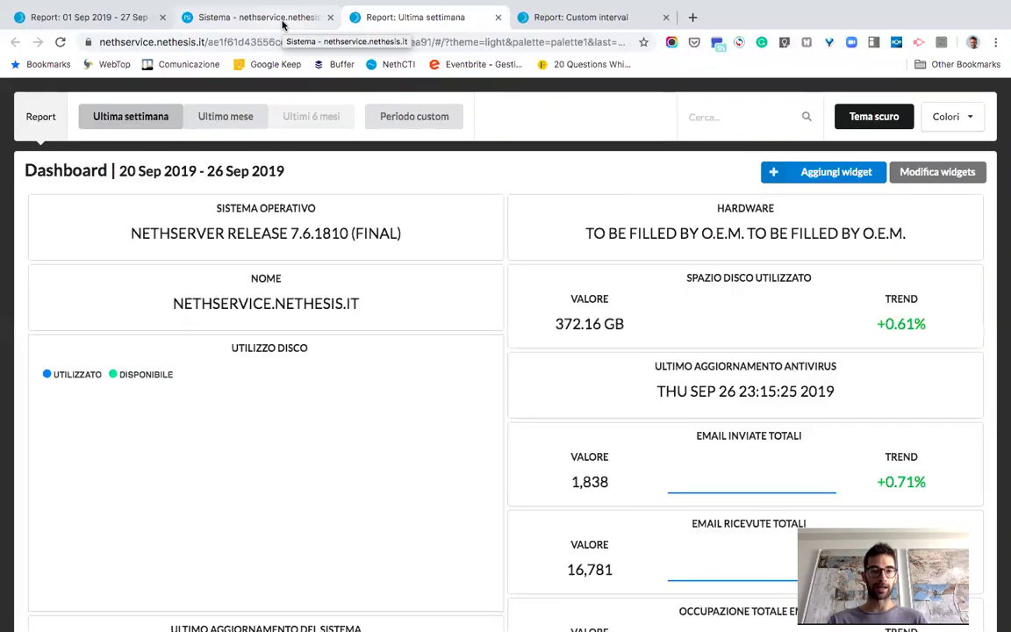
click(254, 18)
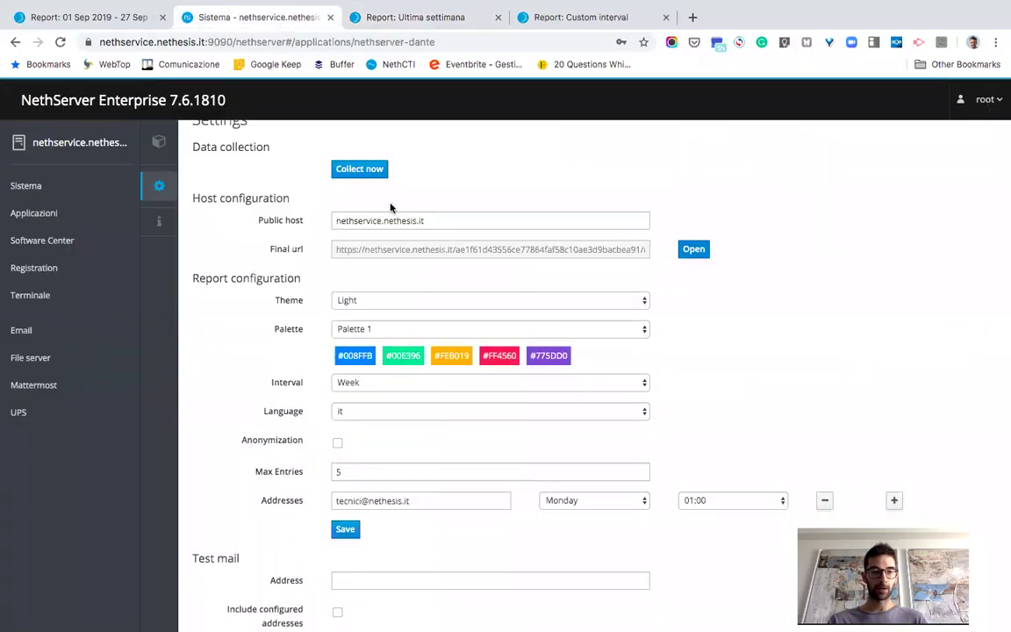
Step: Check the available theme and palette options in the report configuration without changing them
scroll(850, 381, down, 2)
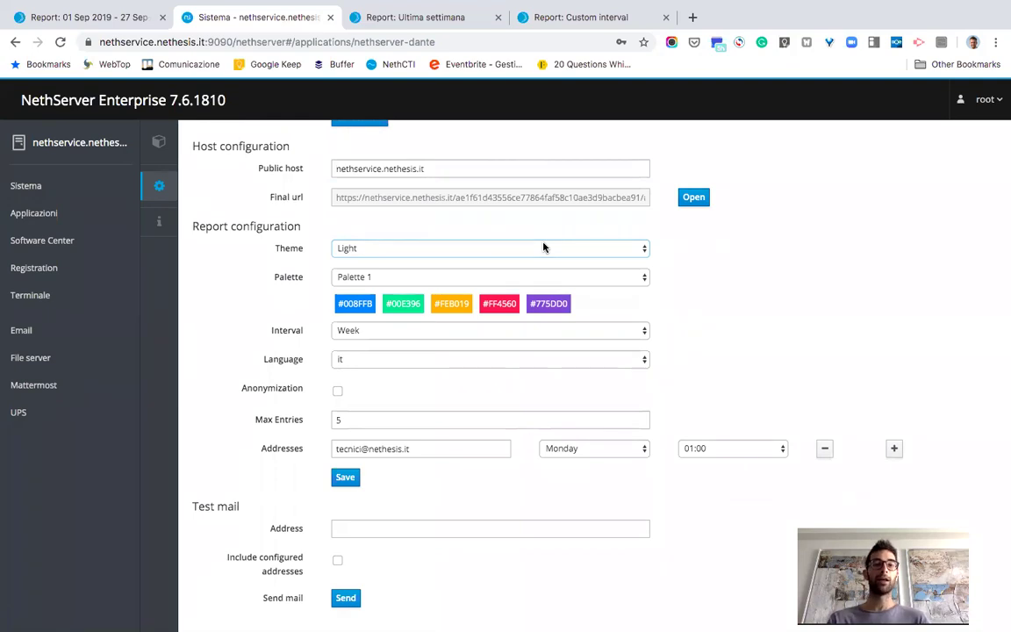
click(500, 253)
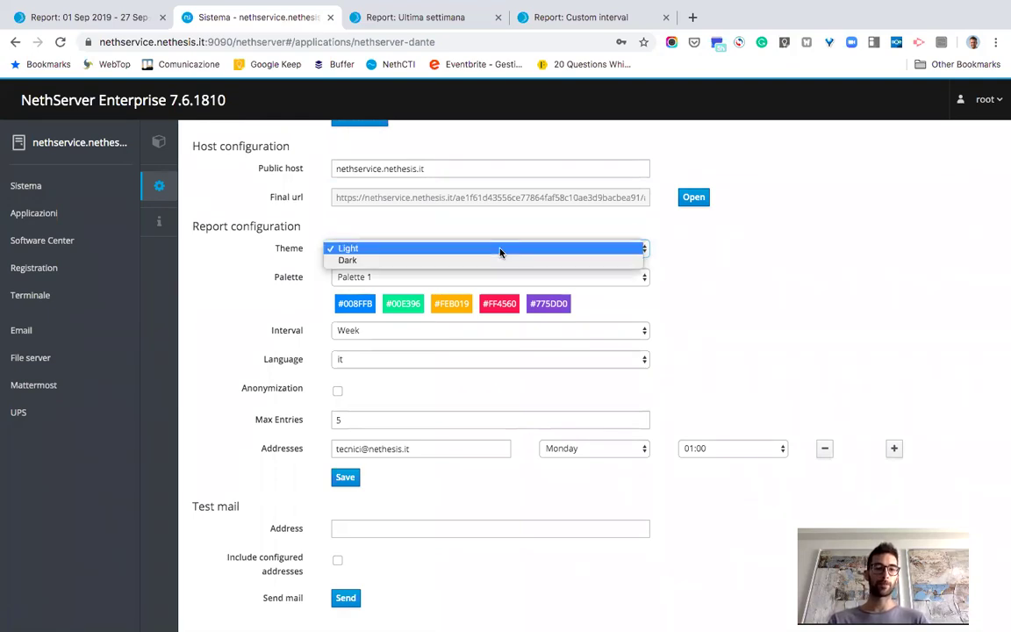
click(713, 240)
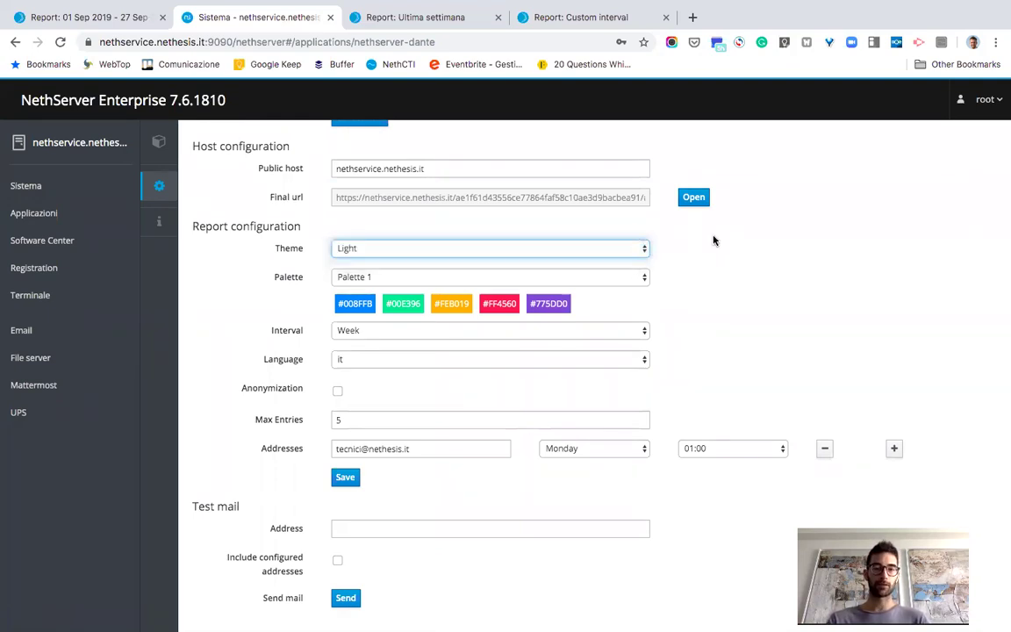
click(612, 281)
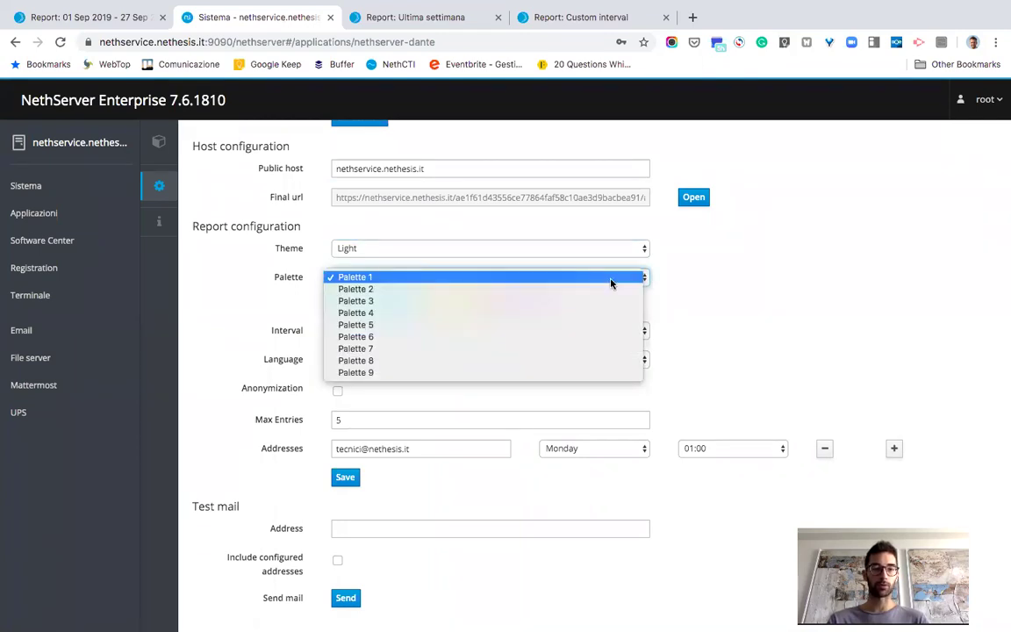
click(713, 312)
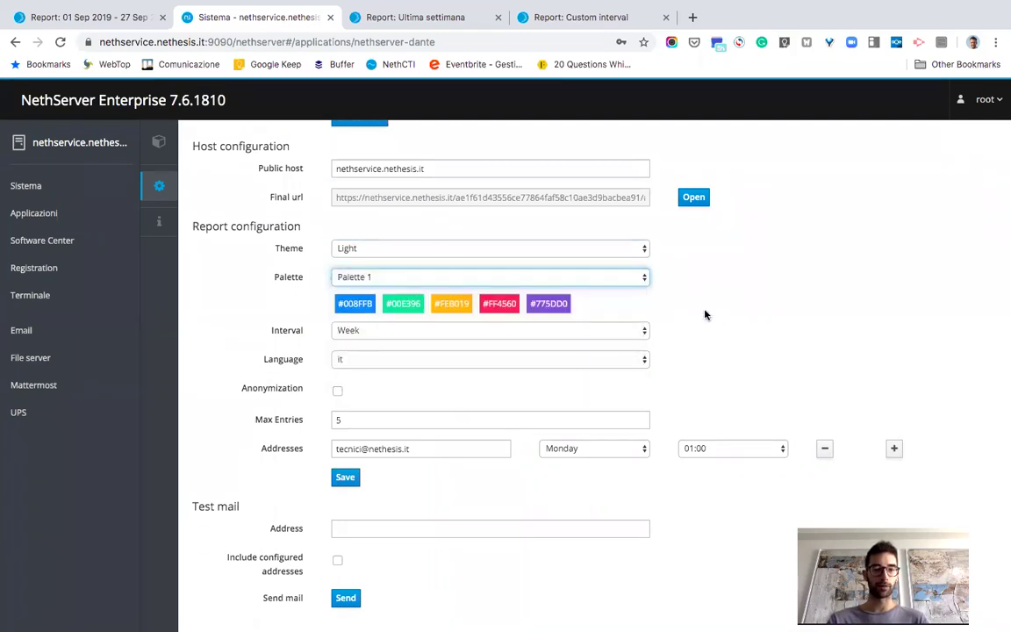
Step: Preview Palette 3 and set the report's colour palette to Palette 5
click(548, 283)
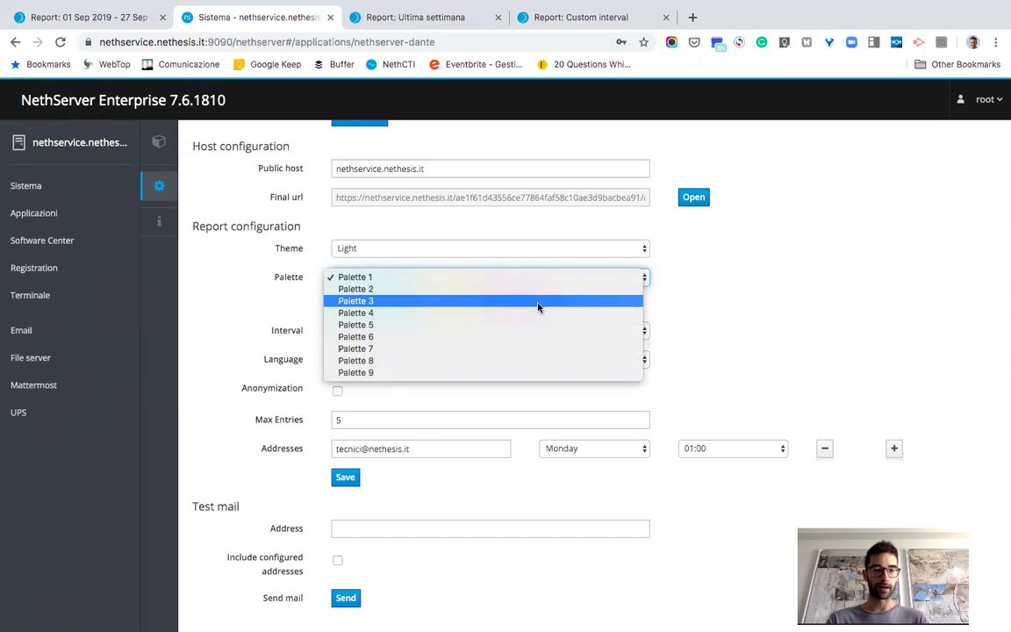
click(537, 301)
click(509, 279)
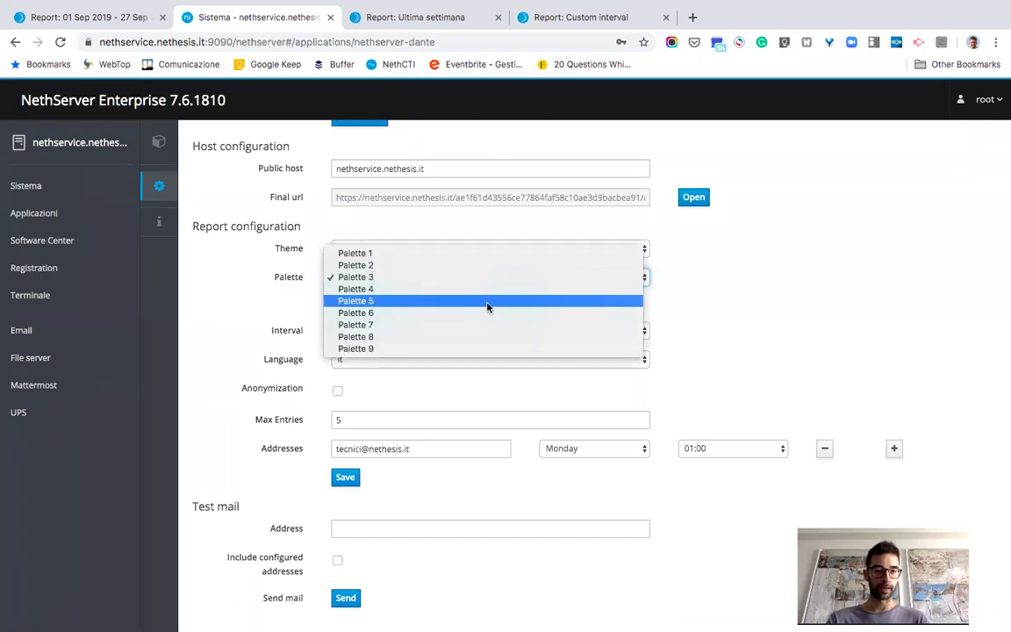
click(487, 301)
click(805, 310)
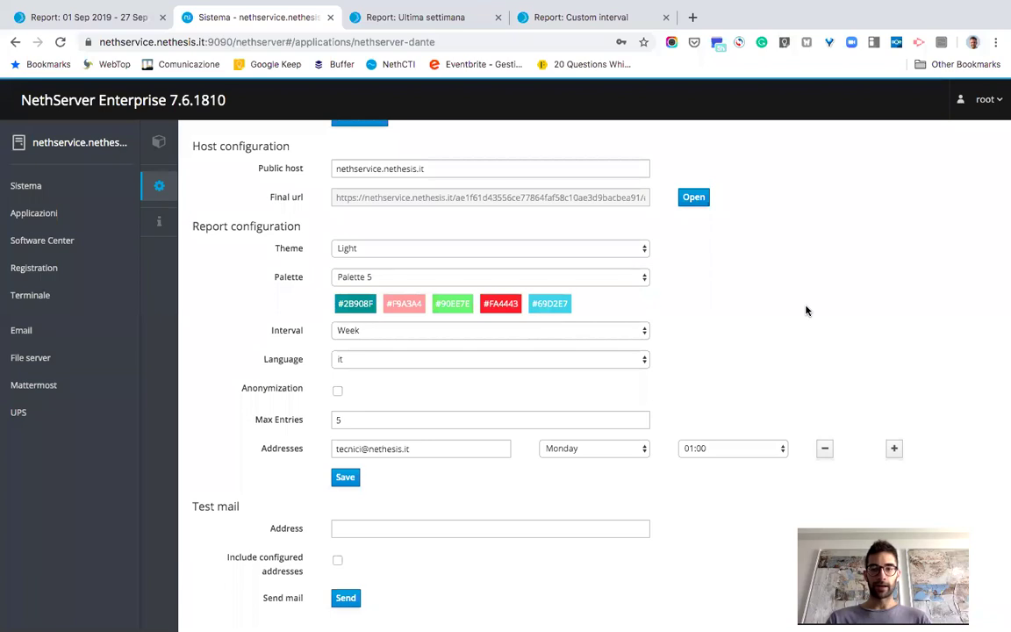
Step: Check the available interval options for the report, leaving the selection at Week
click(540, 334)
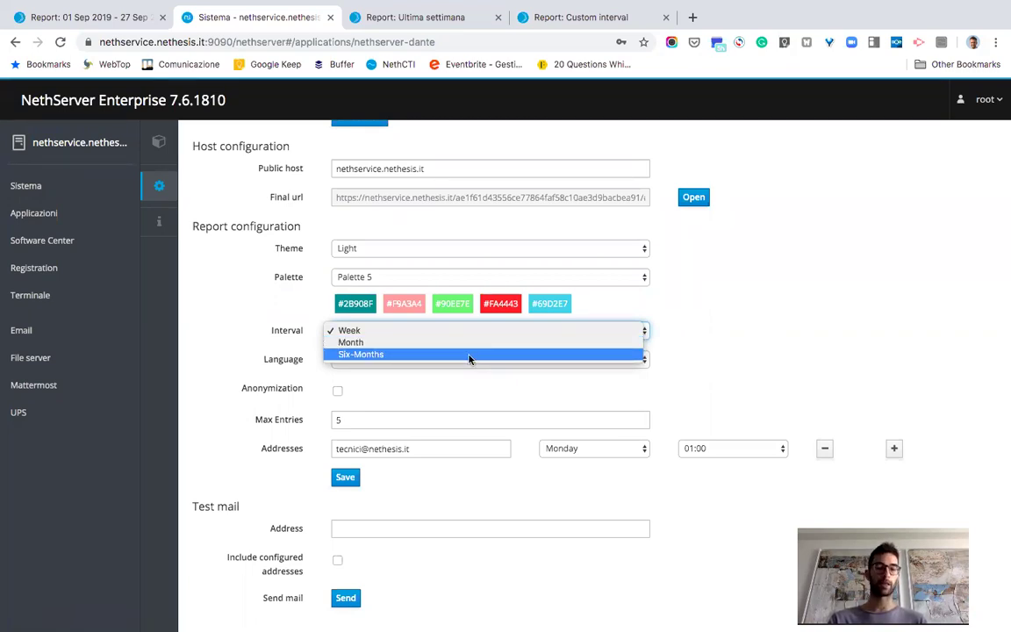
click(757, 320)
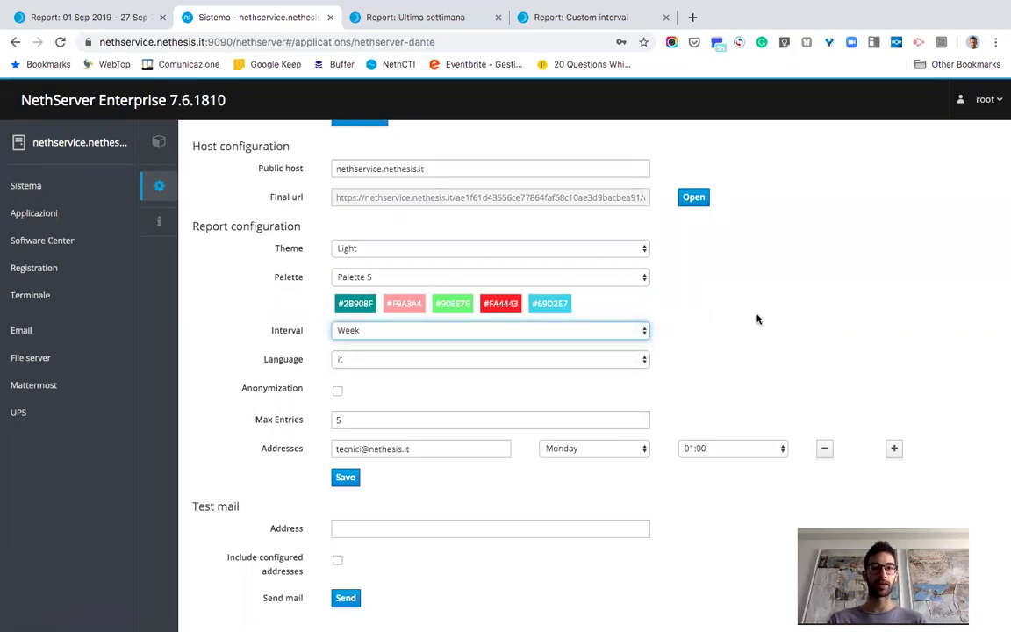
Step: Check the available language options for the report, leaving the selection at it
click(781, 293)
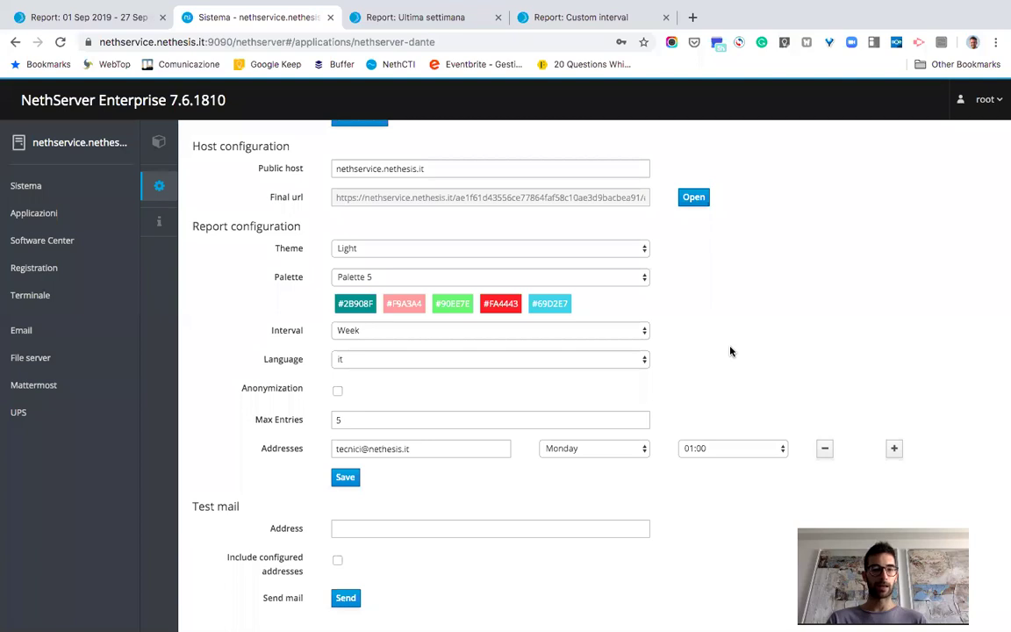
click(644, 359)
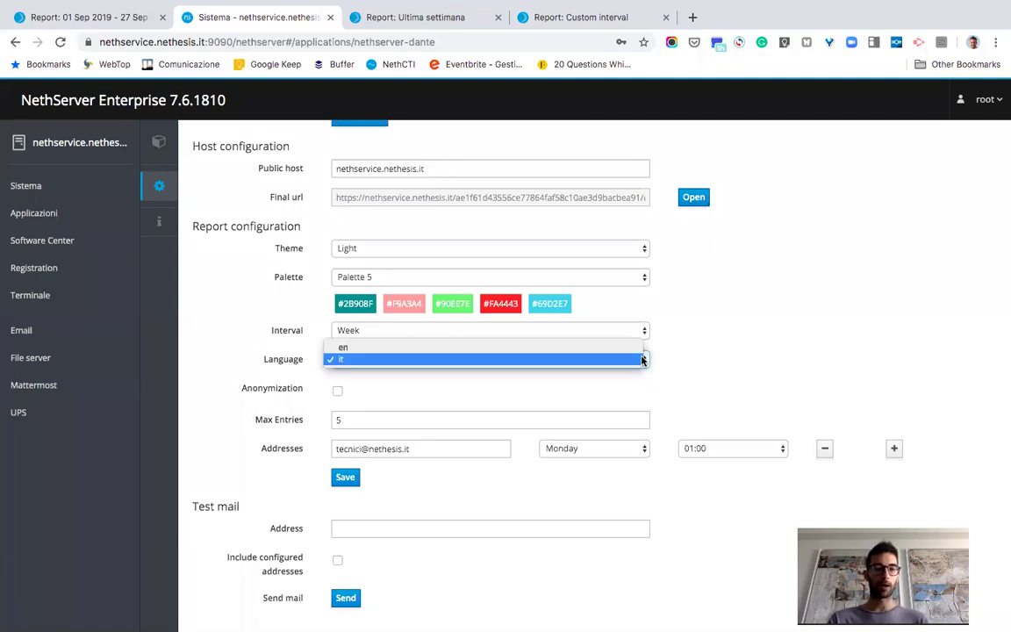
click(677, 361)
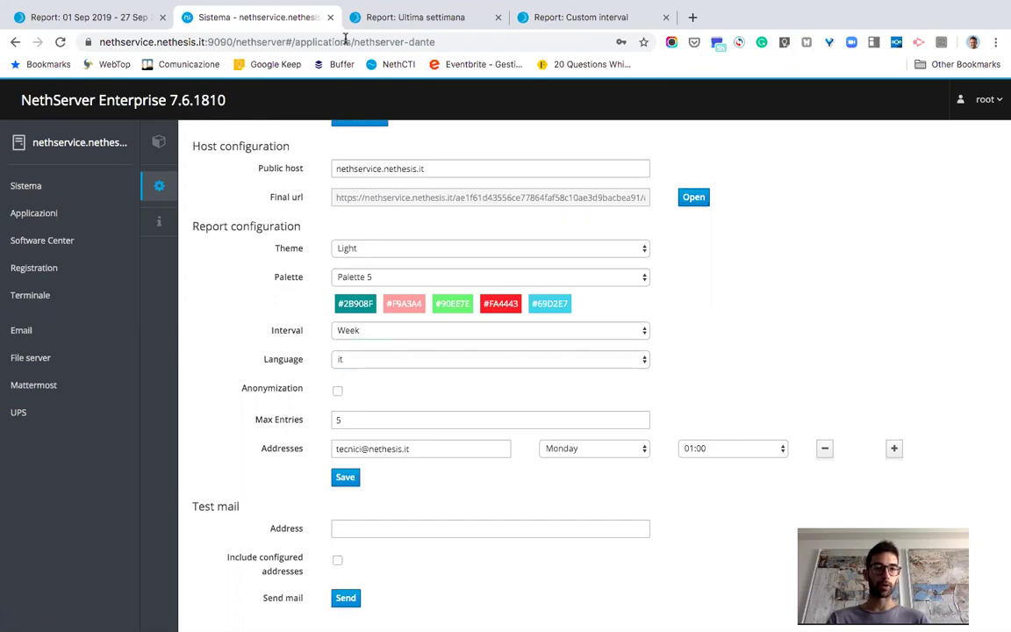
Step: Examine the per-user email and mailbox rankings in the last-week report and return to the report settings
click(368, 21)
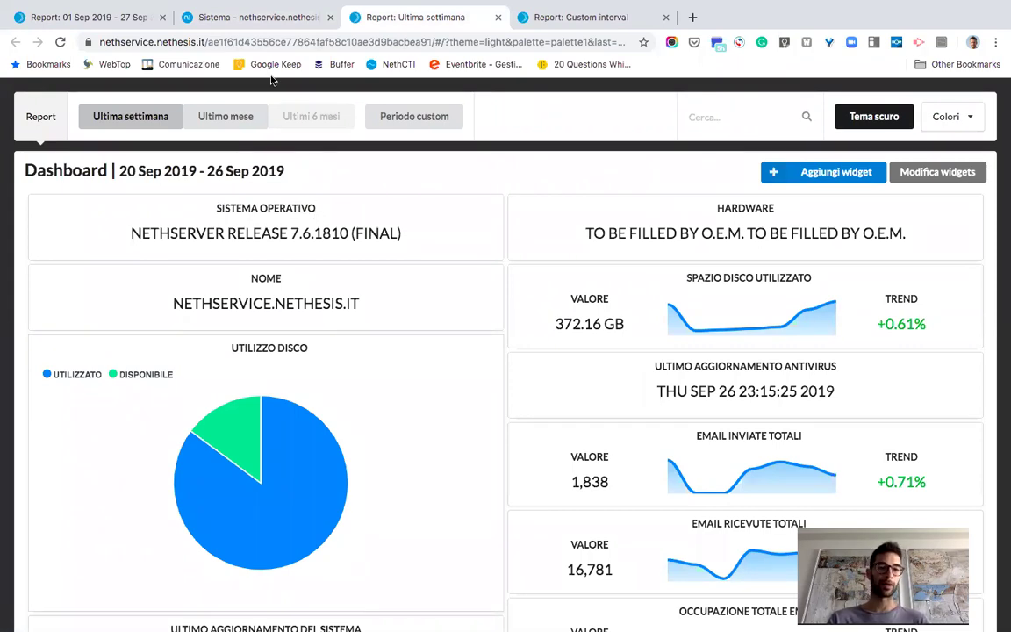
click(261, 27)
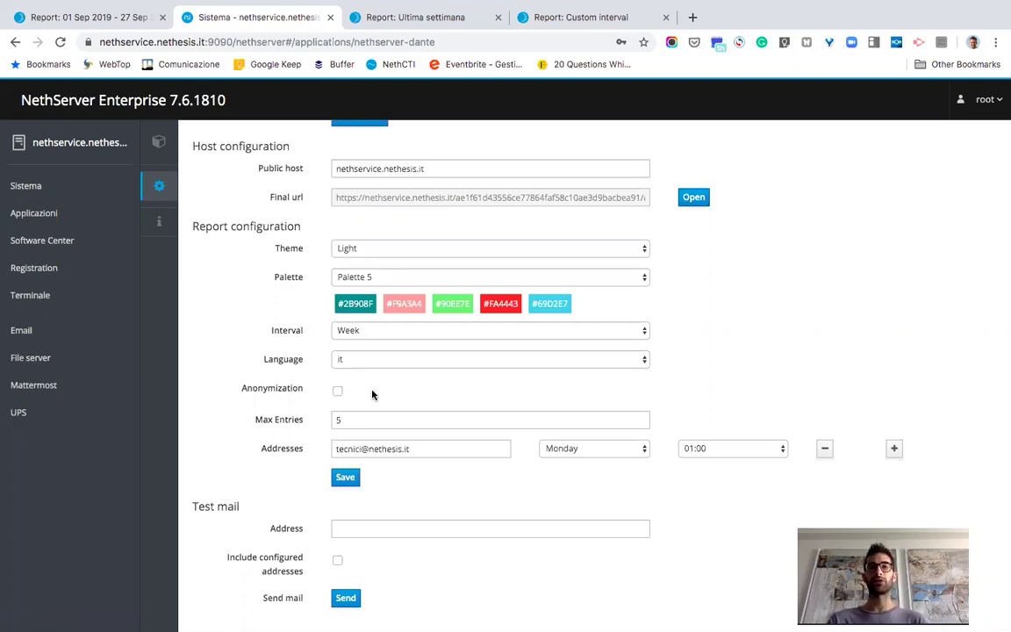
click(381, 21)
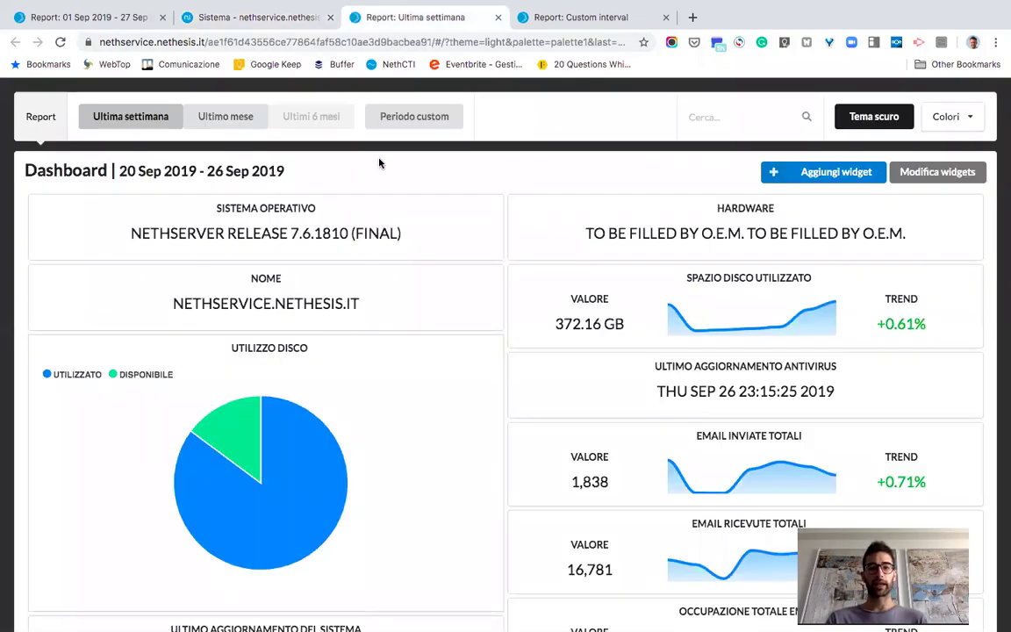
scroll(648, 306, down, 5)
scroll(649, 309, down, 8)
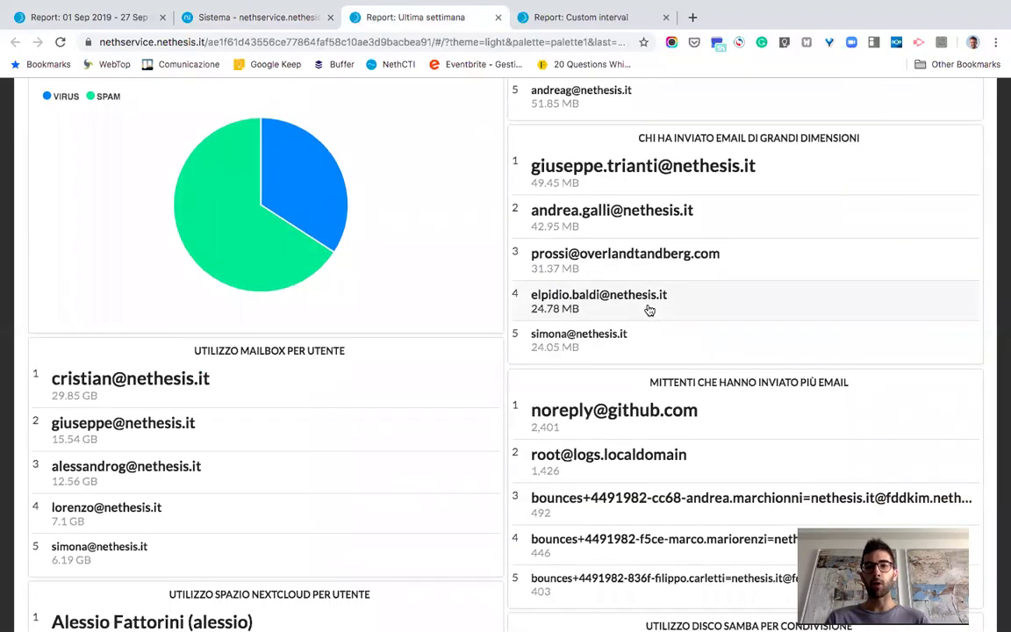
scroll(649, 310, up, 1)
scroll(649, 309, up, 2)
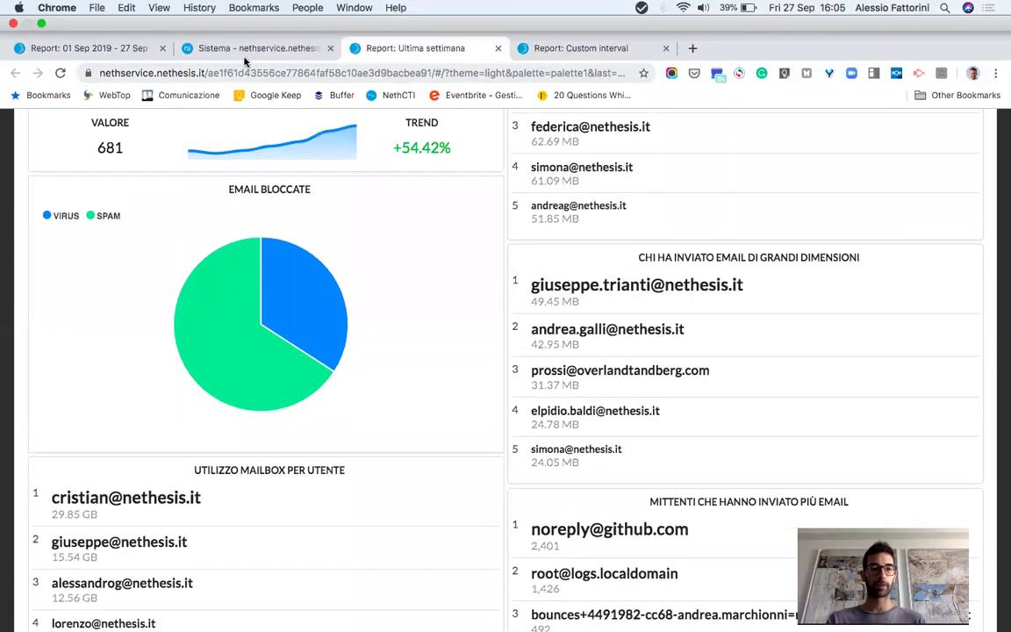
click(214, 50)
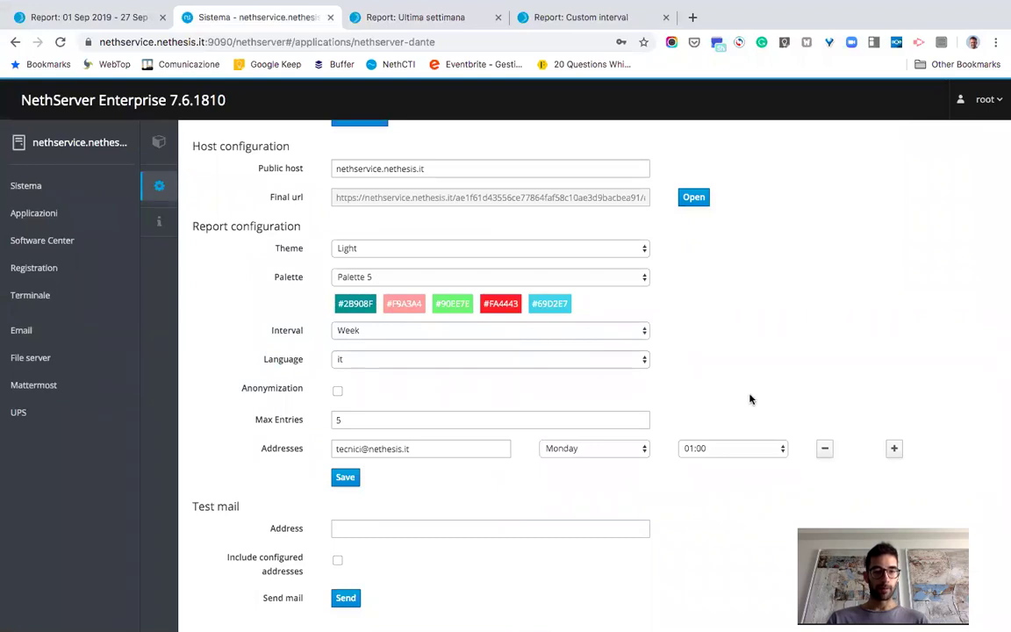
Step: Go to the Max Entries field, compare it with the ranking lists in the last-week report, and return to the settings
click(556, 422)
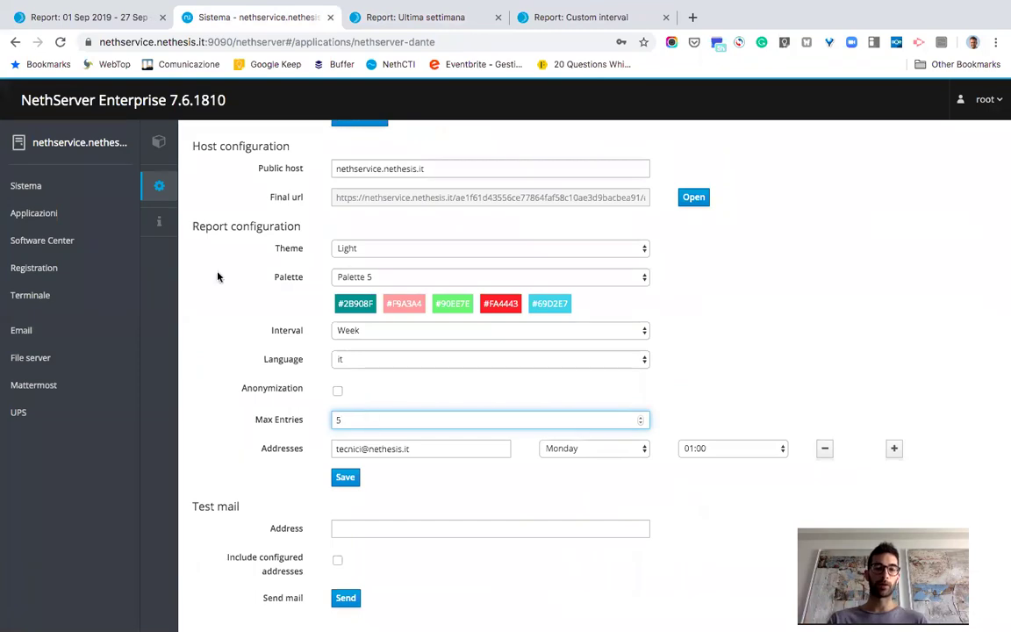
click(370, 27)
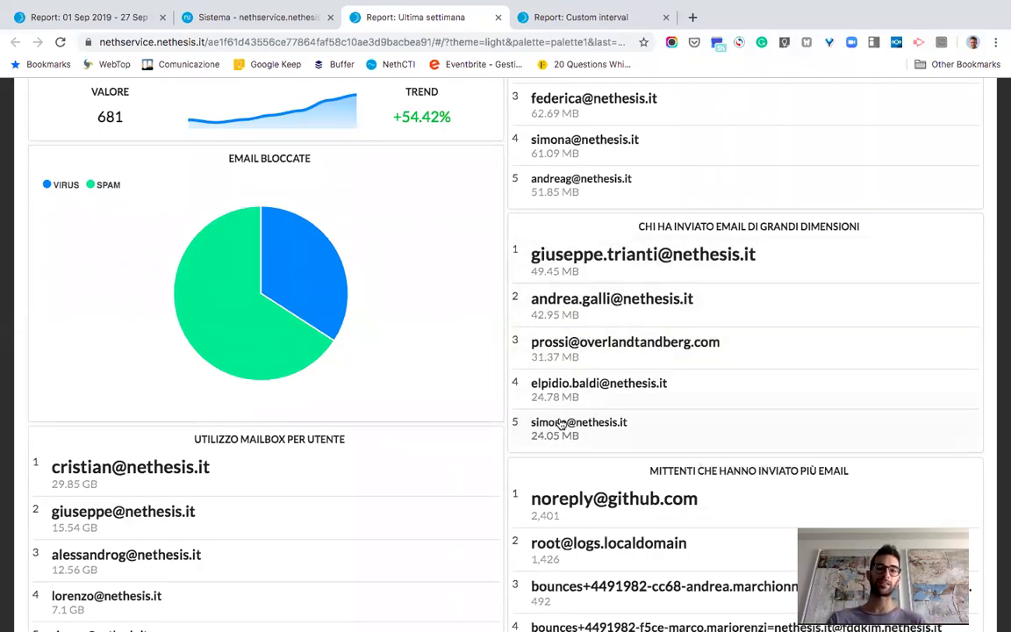
click(304, 21)
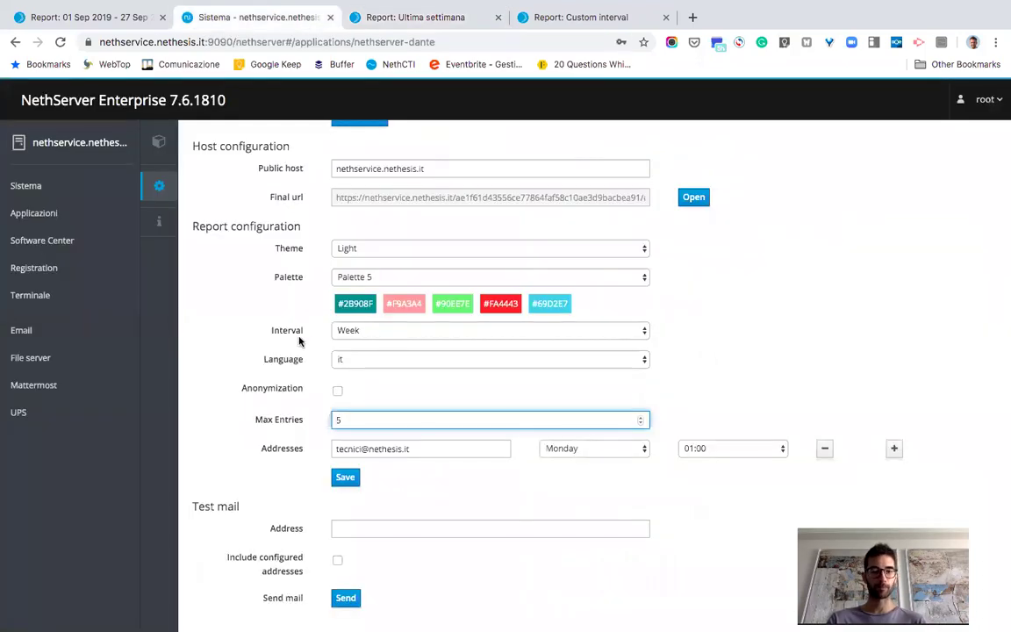
Step: Check the weekday and hour options for the configured recipient address, leaving them at Monday and 01:00
click(427, 487)
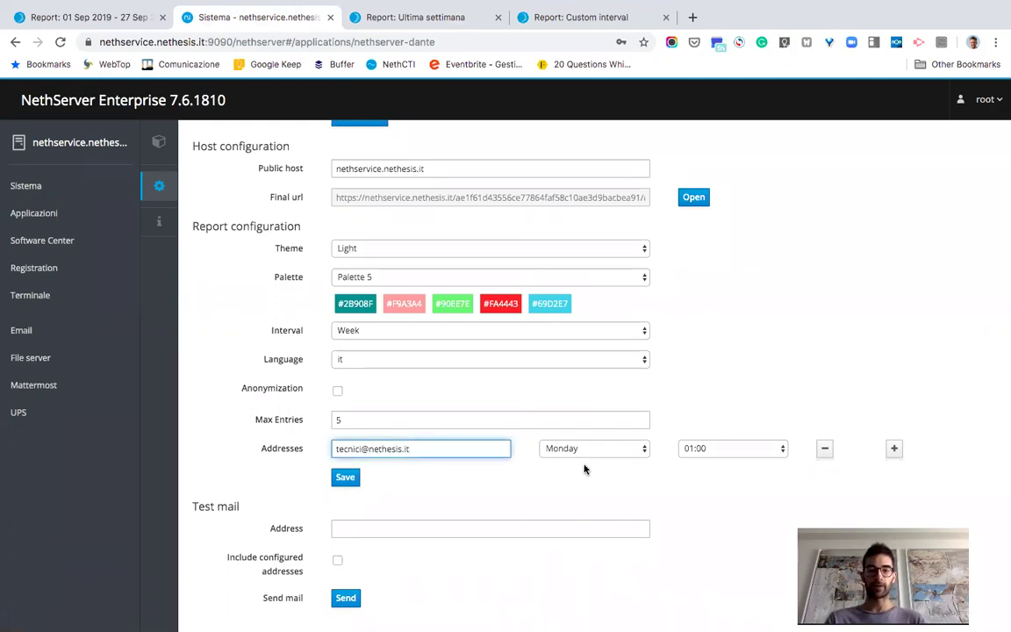
click(614, 448)
click(722, 412)
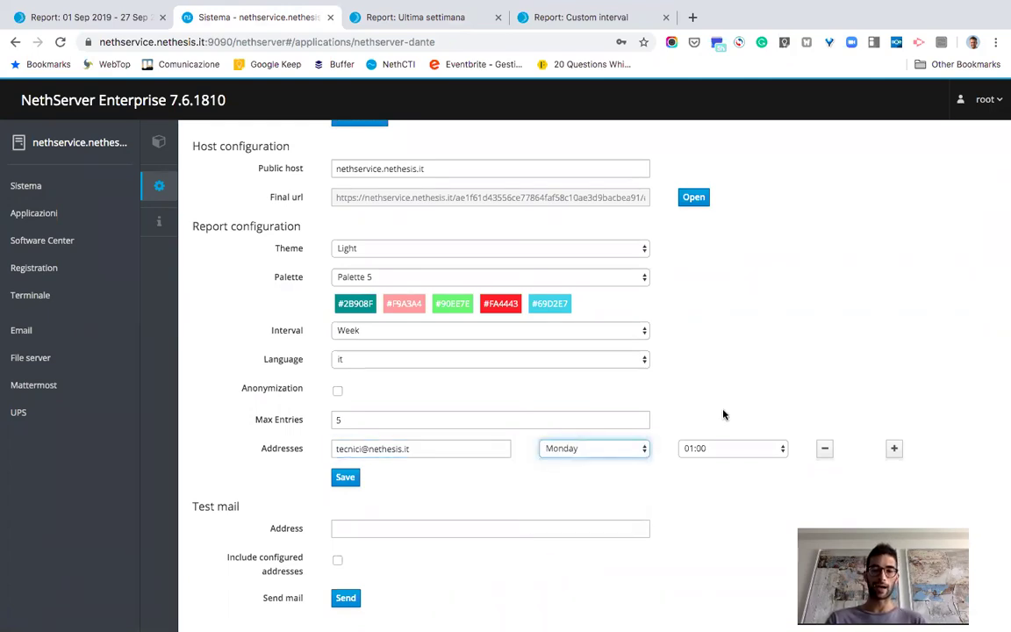
click(755, 451)
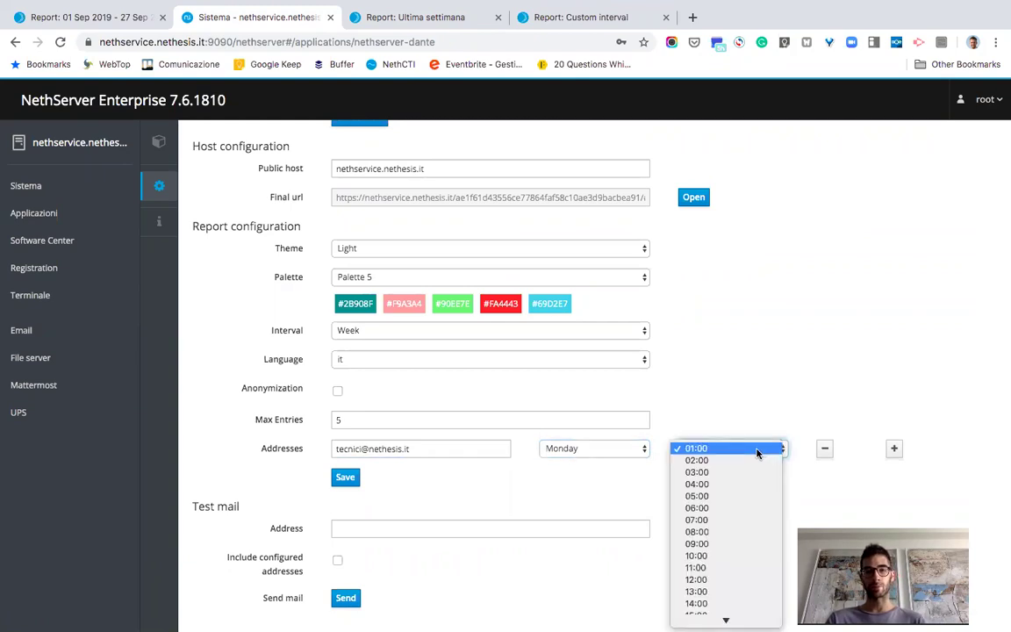
click(813, 394)
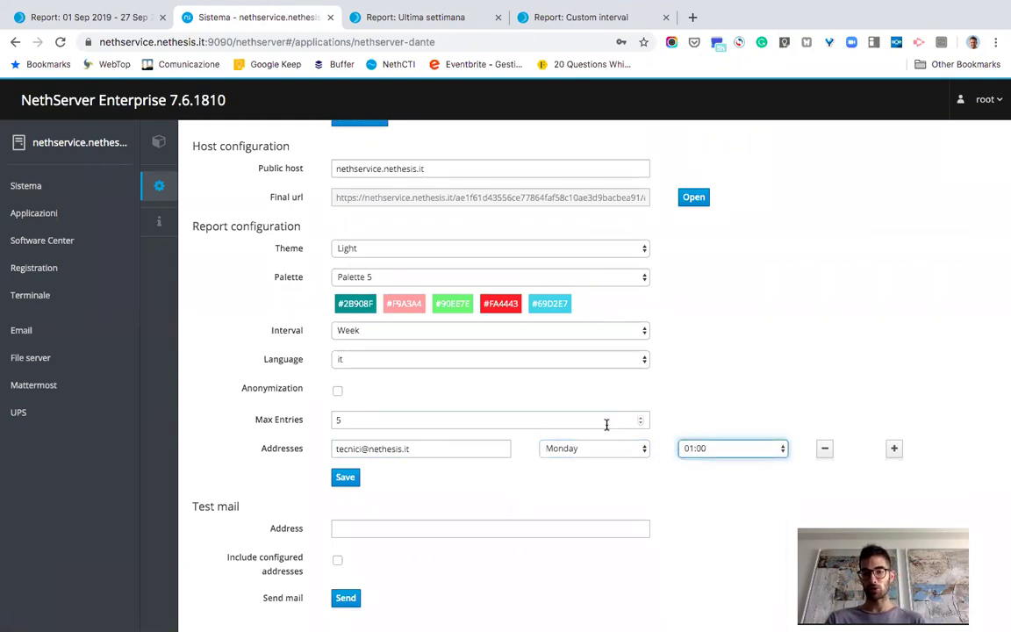
click(735, 407)
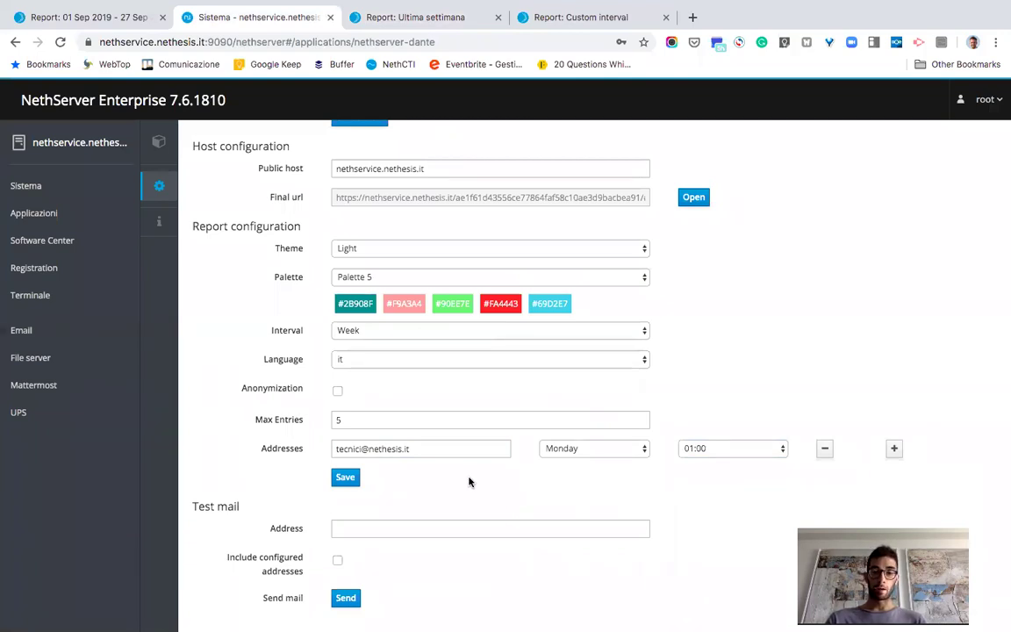
Step: Try the test mail's option to include configured addresses and switch it off again, leaving the test address empty
click(354, 529)
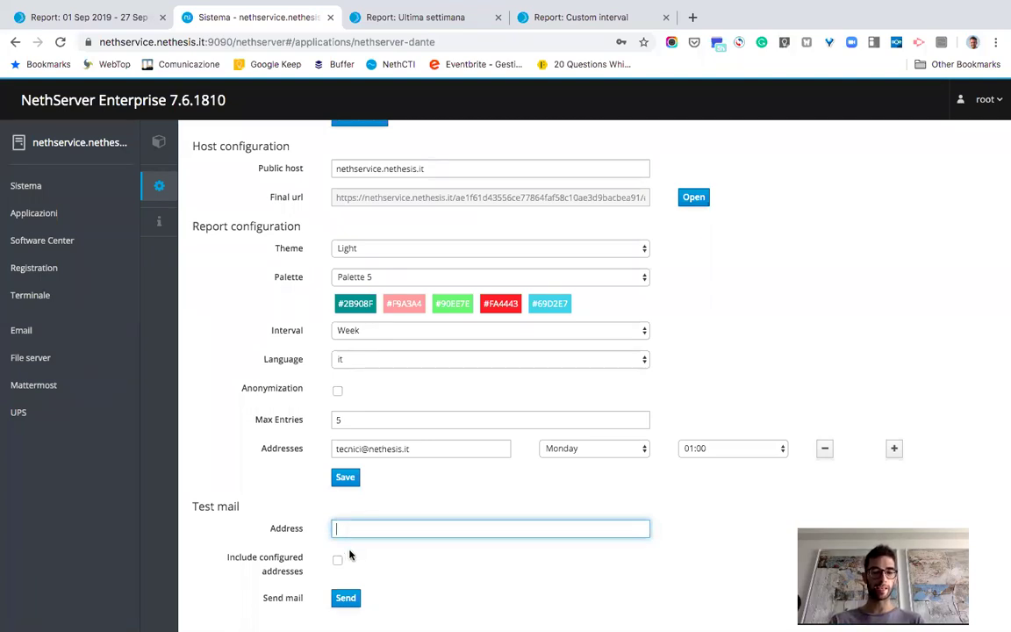
click(340, 561)
click(338, 561)
click(356, 532)
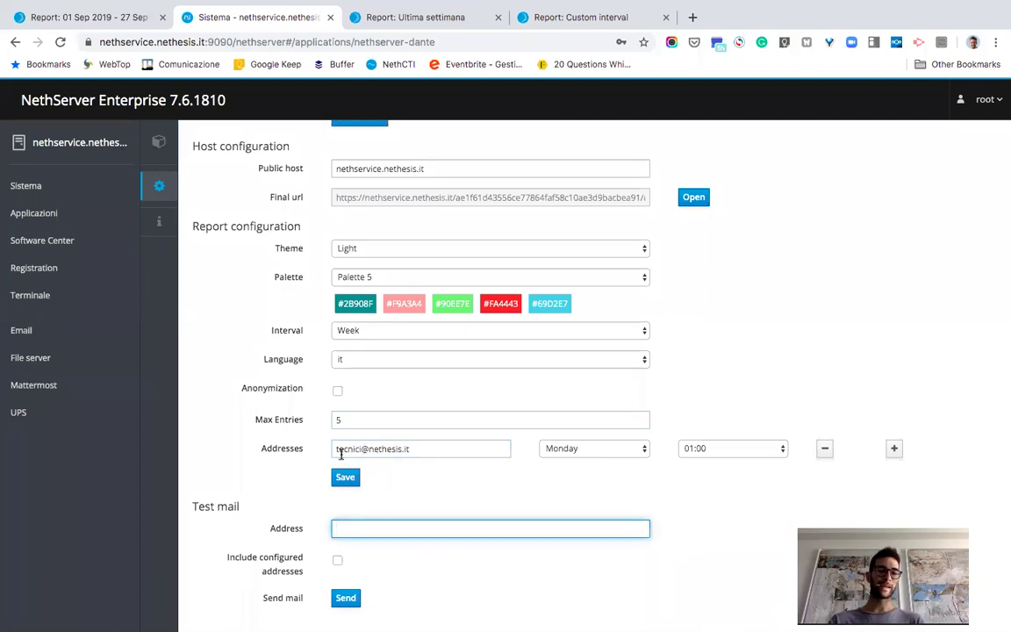
click(416, 449)
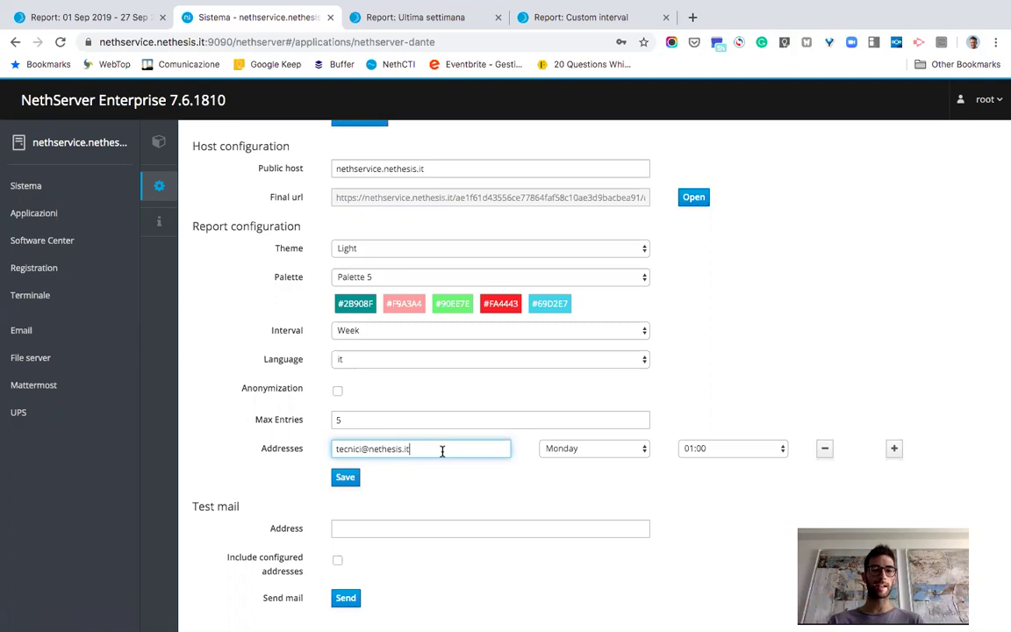
click(361, 529)
click(445, 573)
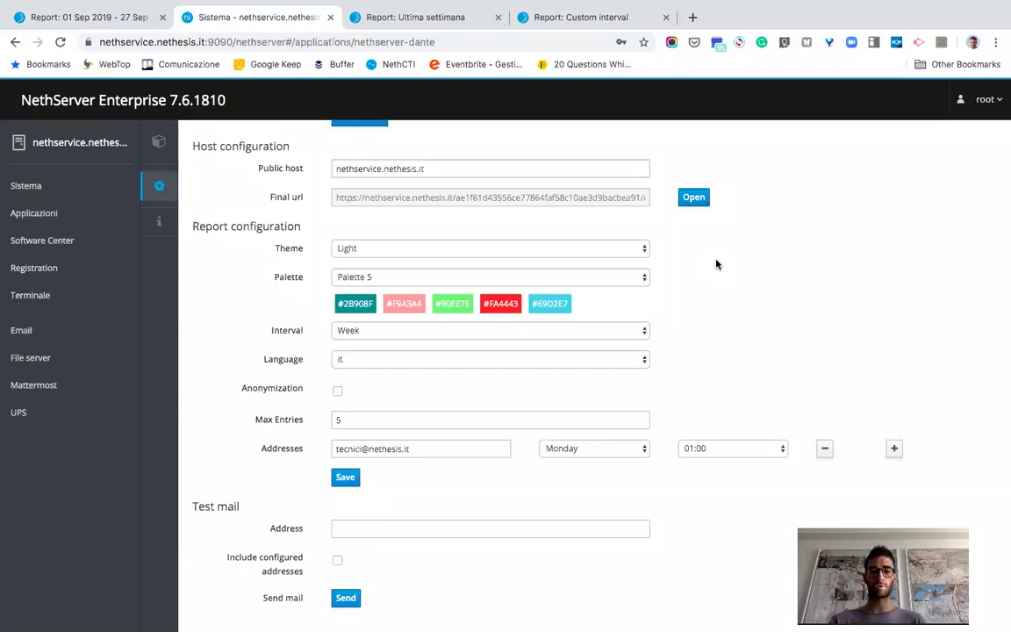
Step: Open the last-week report, check which widget types can be added to its dashboard, and cancel without adding one
click(375, 29)
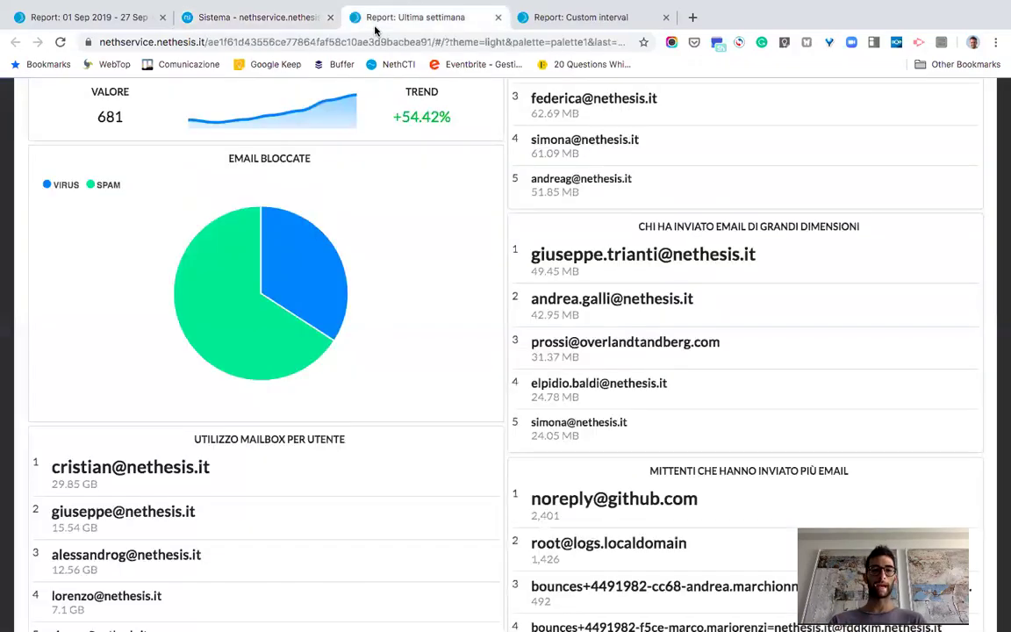
scroll(671, 273, up, 5)
scroll(674, 275, up, 10)
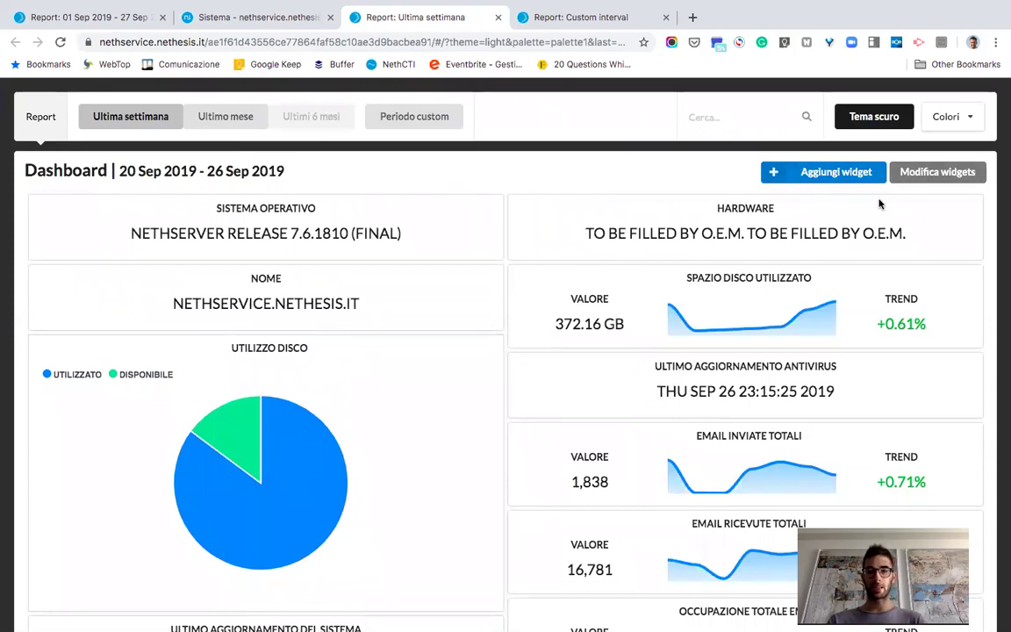
click(773, 167)
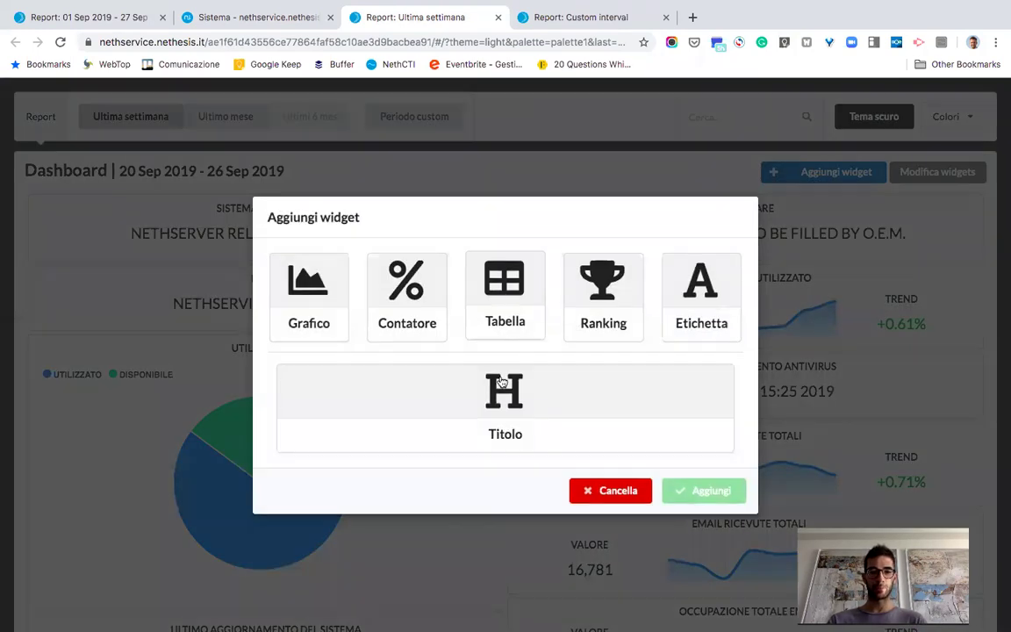
click(619, 492)
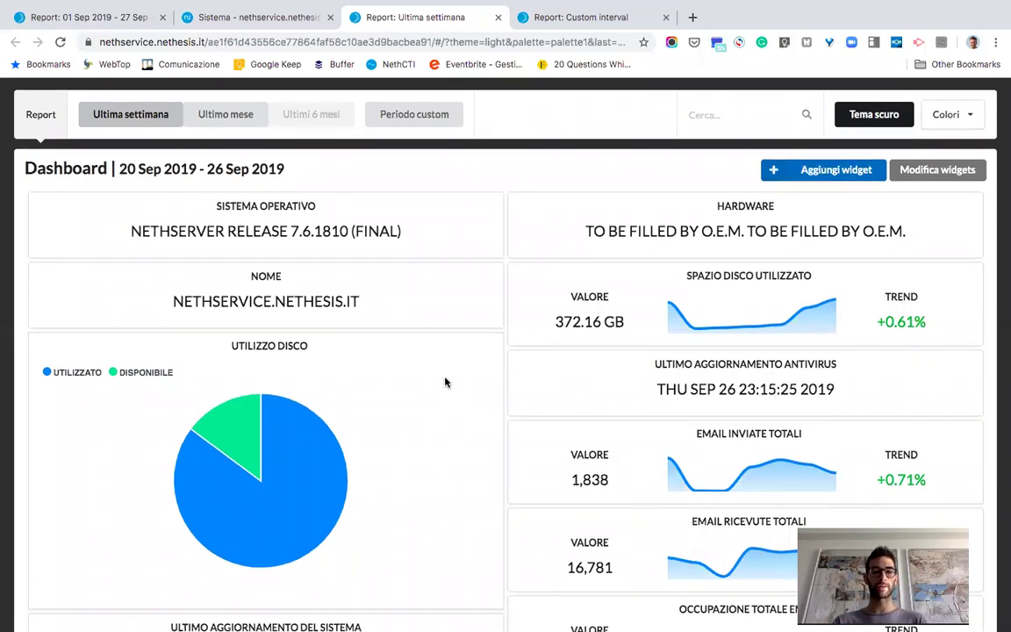
Step: Look over the dashboard's existing widgets, reopen the selection of widget types to review it, and cancel
scroll(444, 380, down, 2)
mouse_move(267, 389)
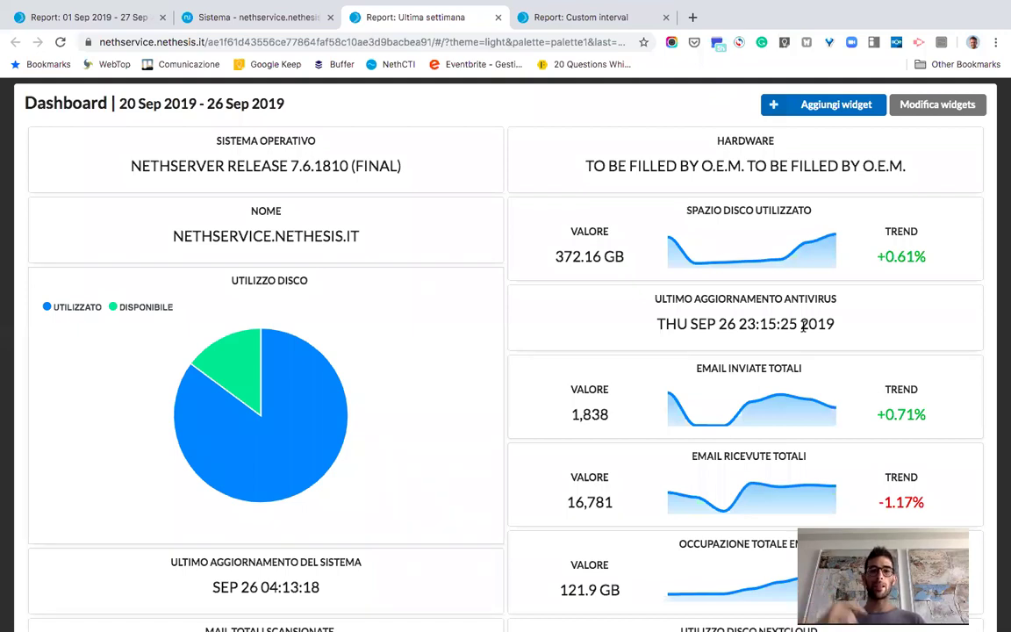
scroll(755, 174, up, 1)
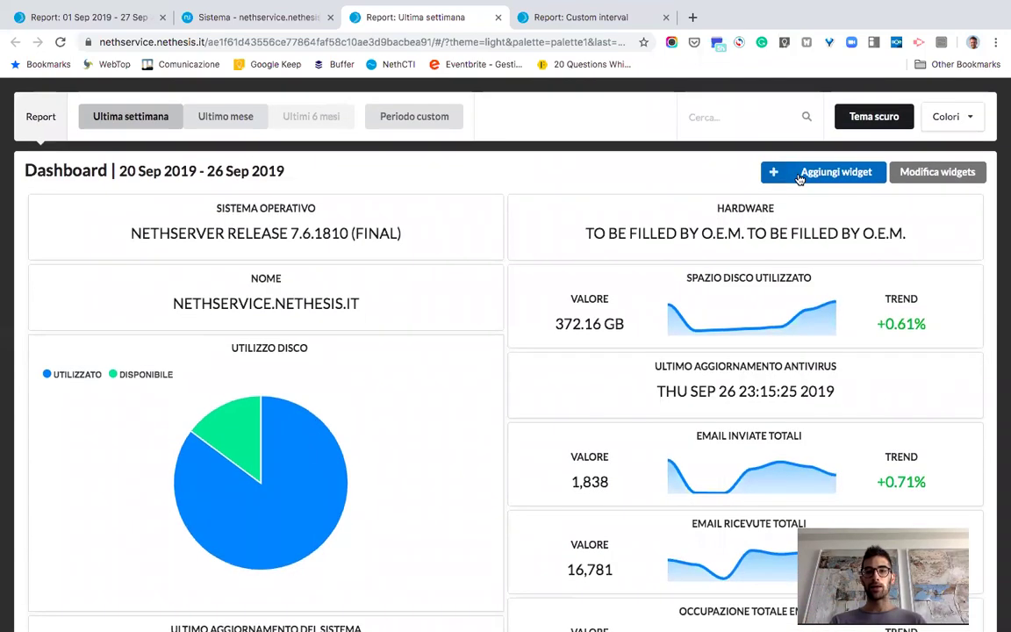
click(798, 174)
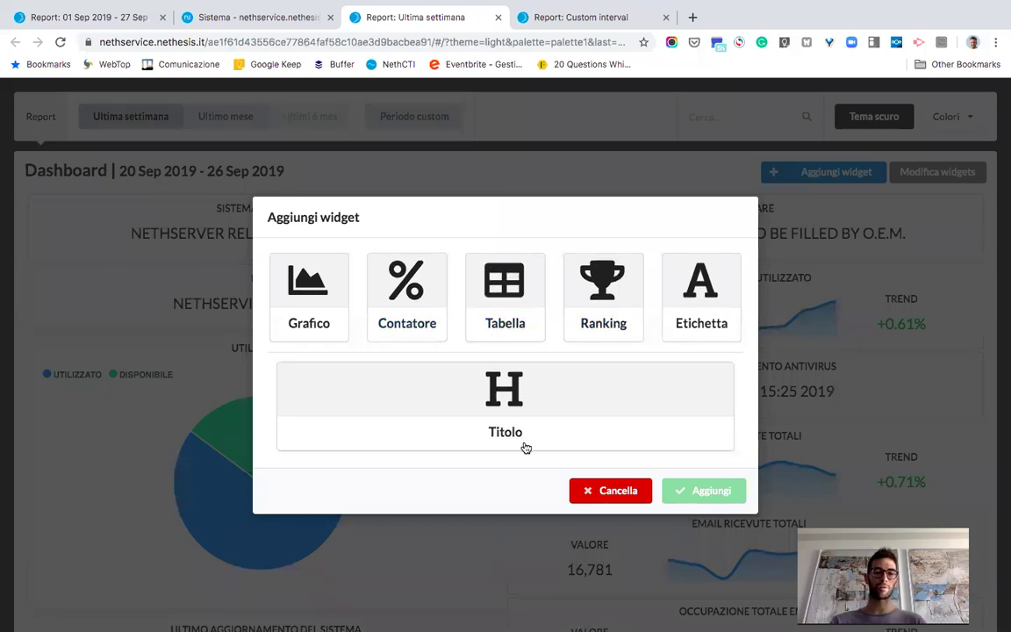
click(622, 492)
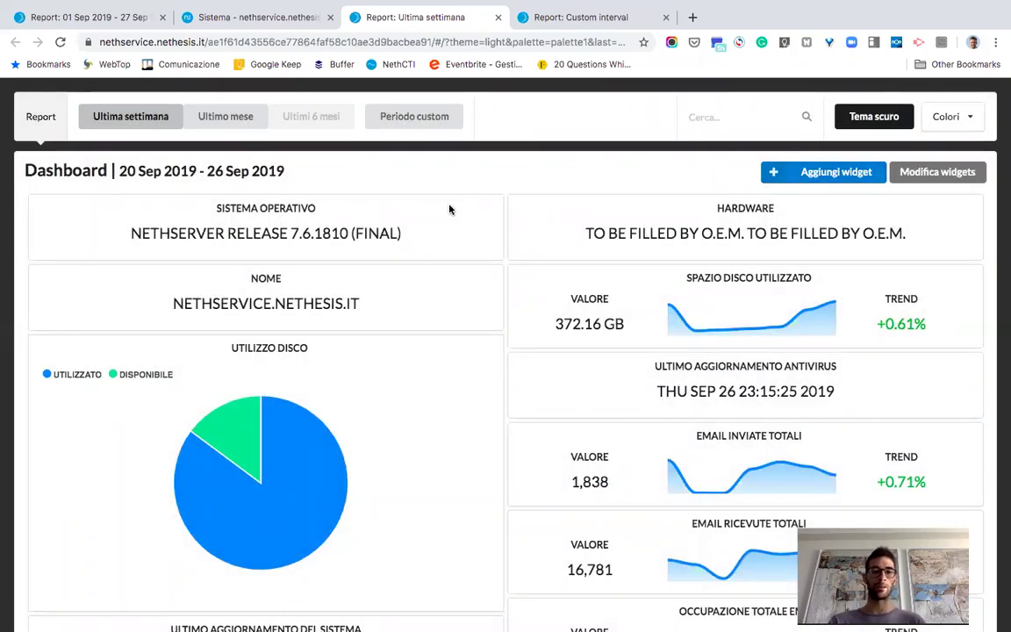
scroll(449, 209, down, 2)
scroll(448, 209, up, 2)
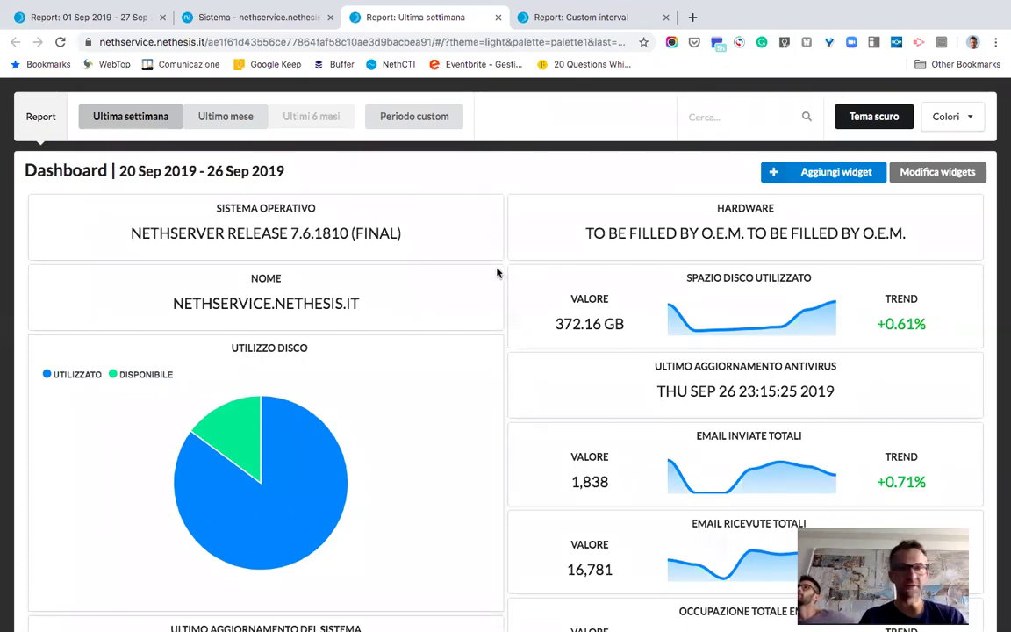
mouse_move(580, 5)
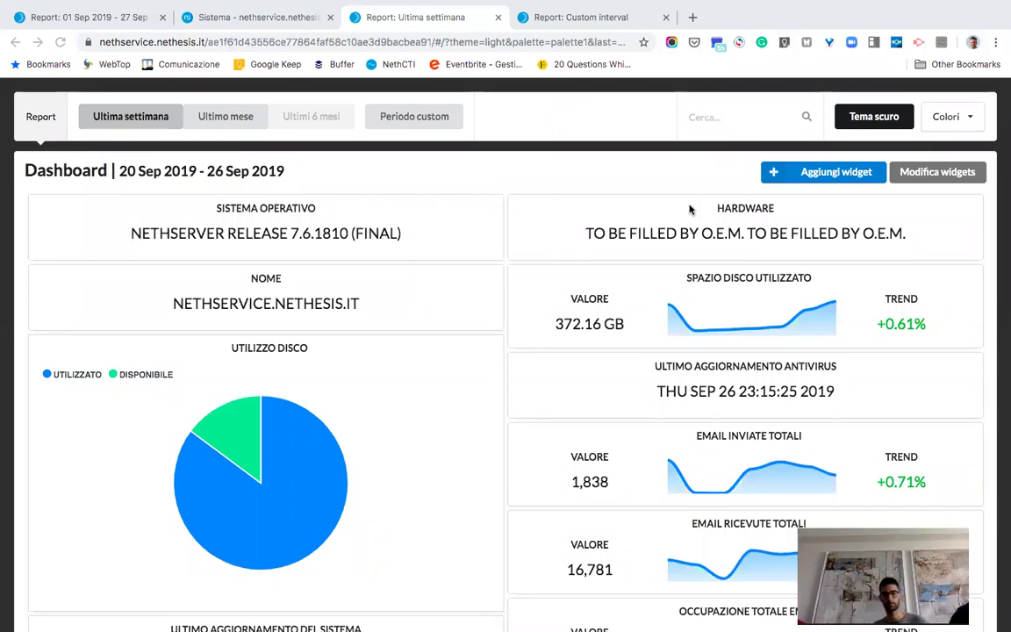
mouse_move(458, 3)
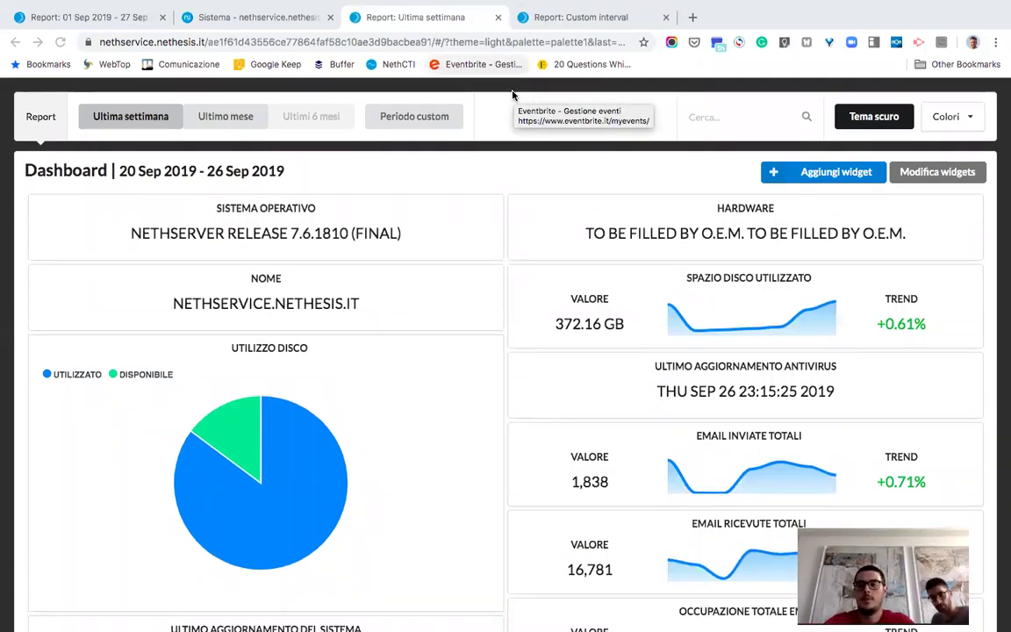
Step: Return to the report settings and add a second, empty recipient row to the report addresses
mouse_move(348, 18)
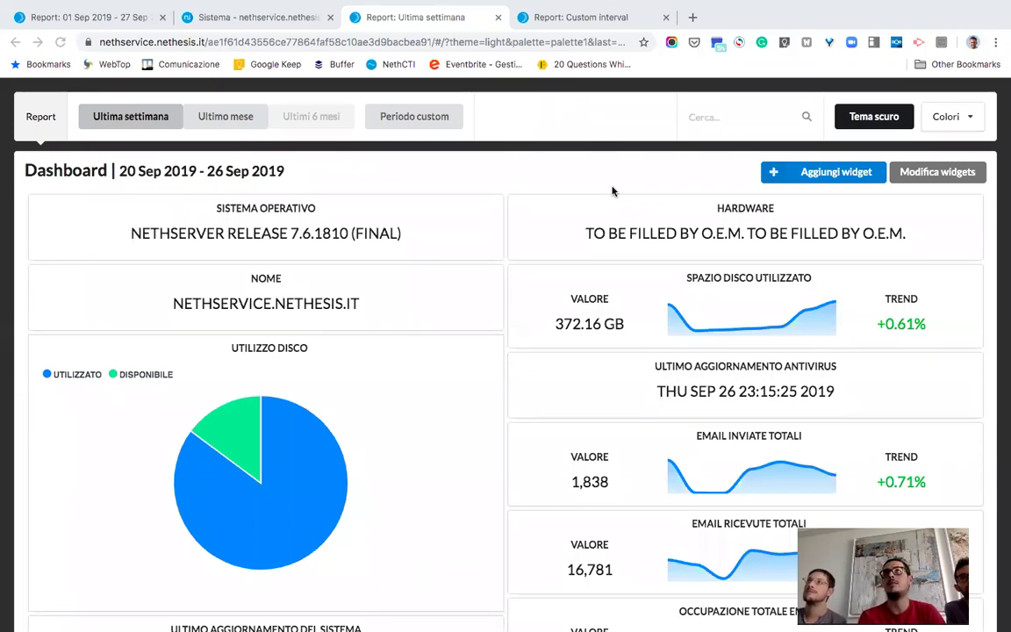
click(250, 21)
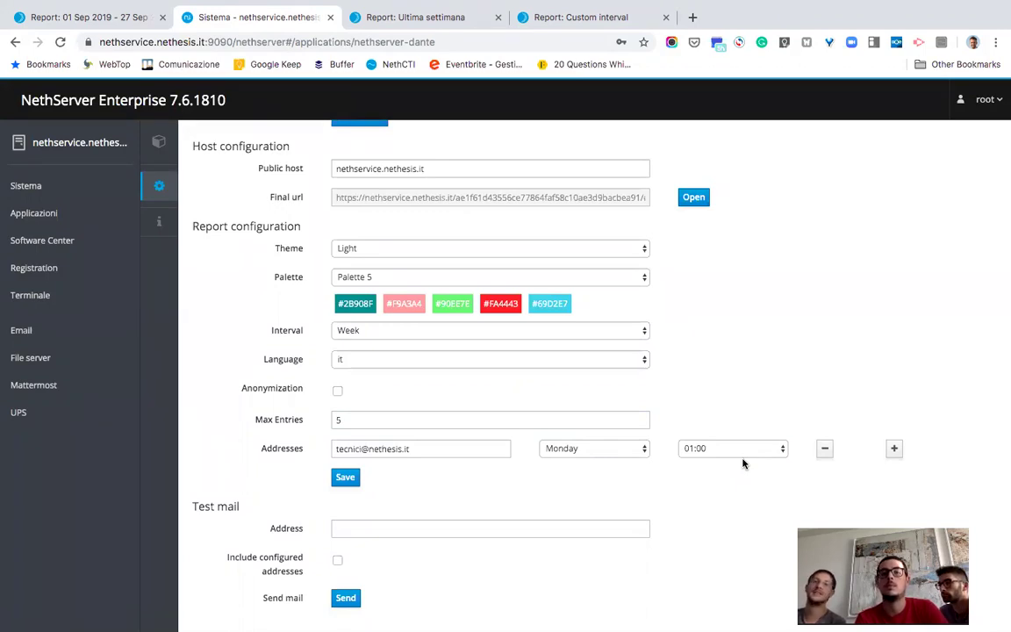
click(894, 451)
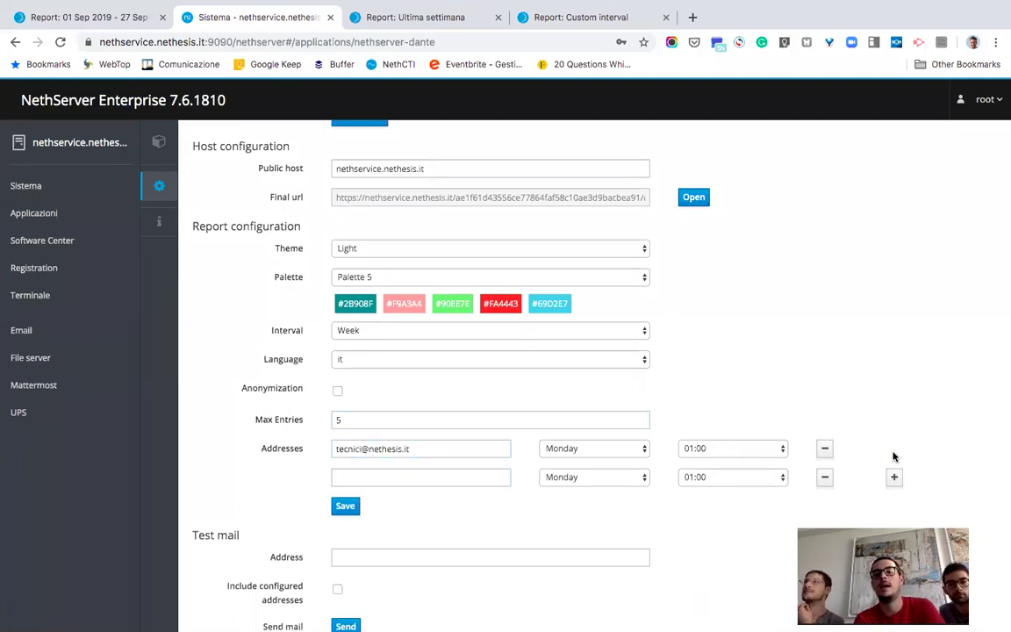
Step: Fill the second recipient row with the partial address "amminis" and schedule its report for Friday at 17:00
click(377, 479)
text(amminis)
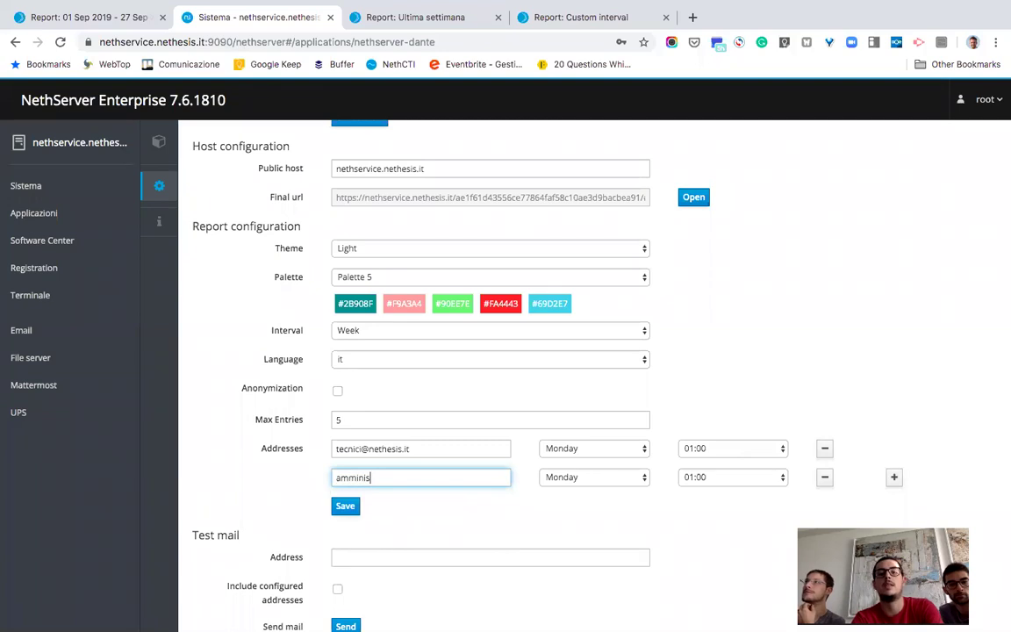
click(573, 478)
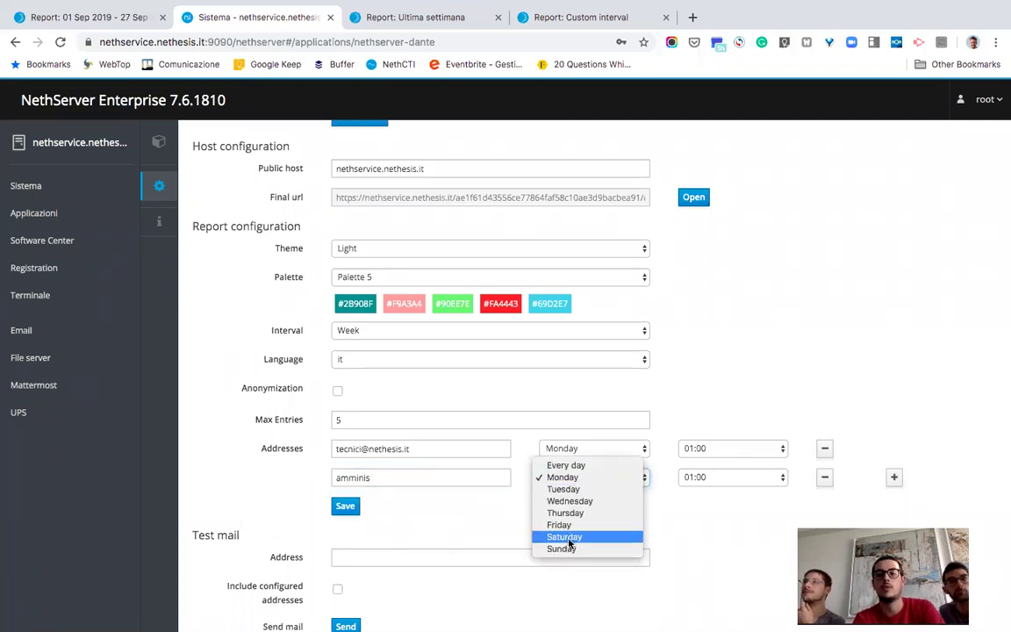
click(560, 524)
click(688, 480)
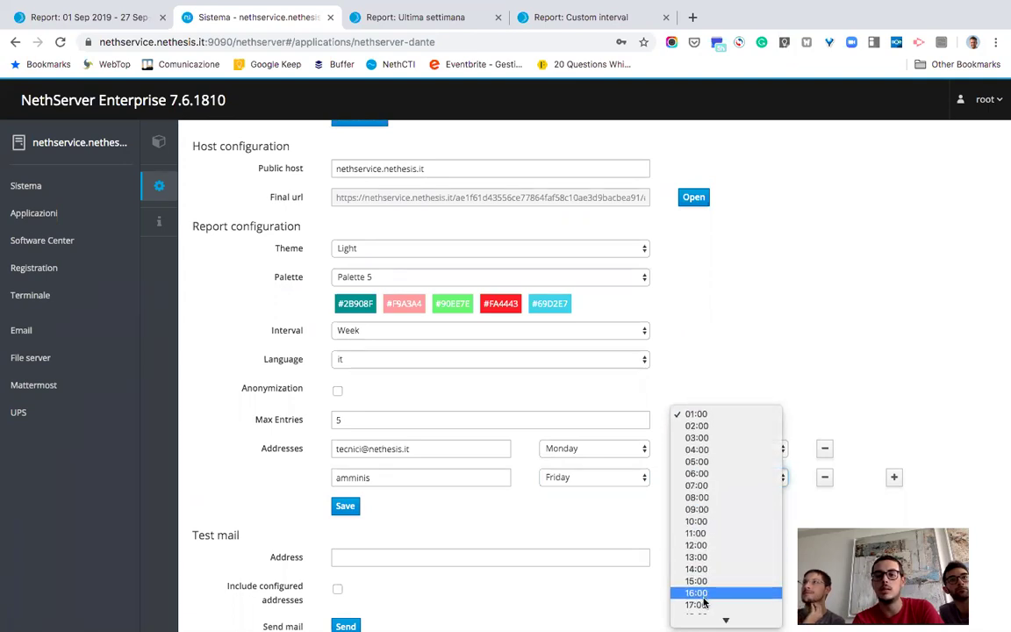
click(698, 593)
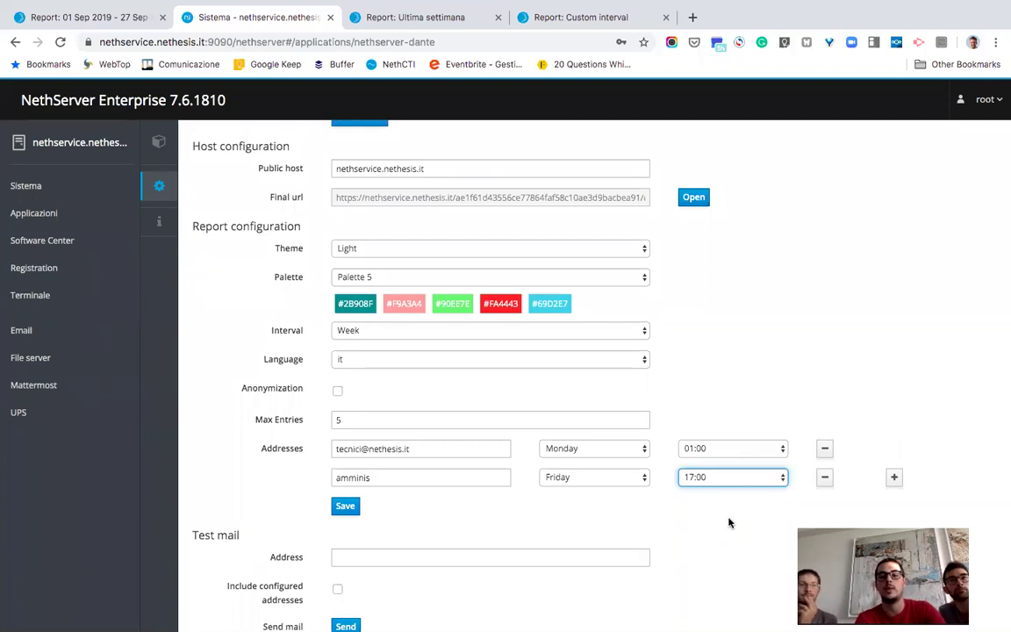
Step: Switch the open report's period to Ultimo mese and point out the theme value in its web address
click(390, 19)
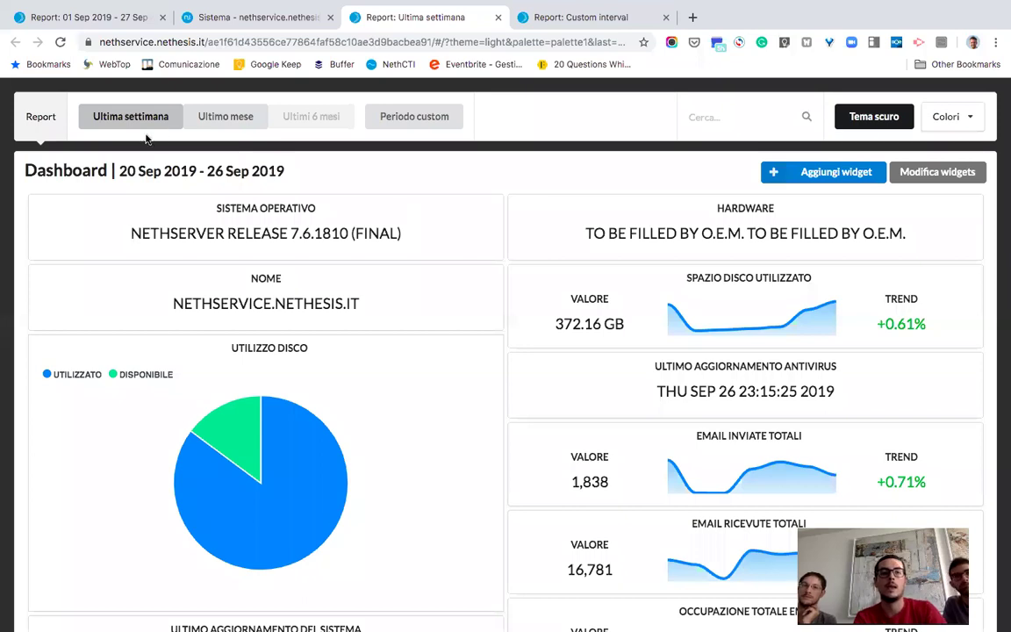
click(230, 122)
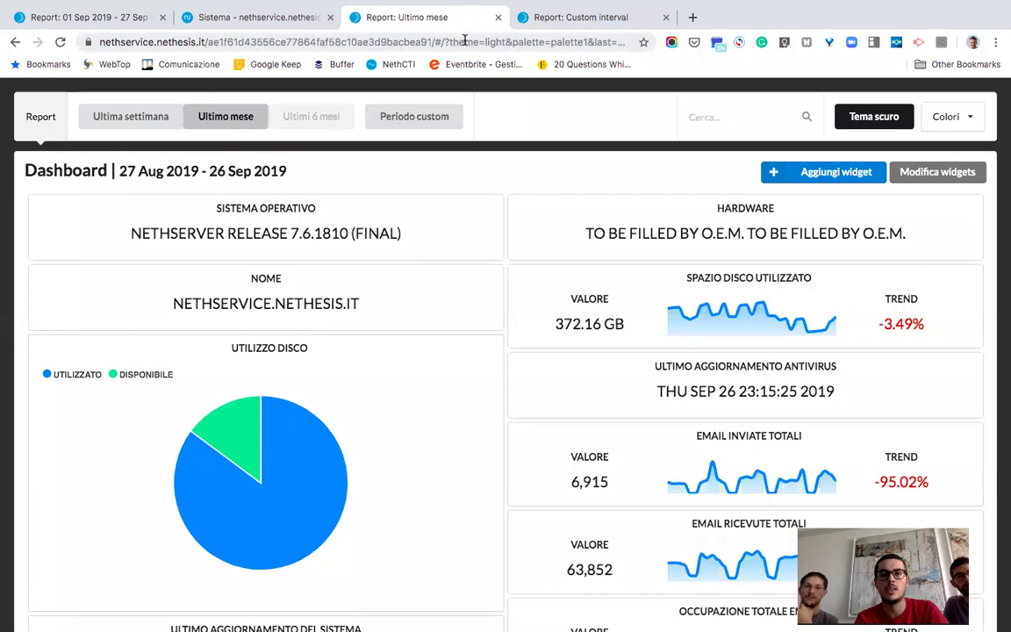
double_click(500, 42)
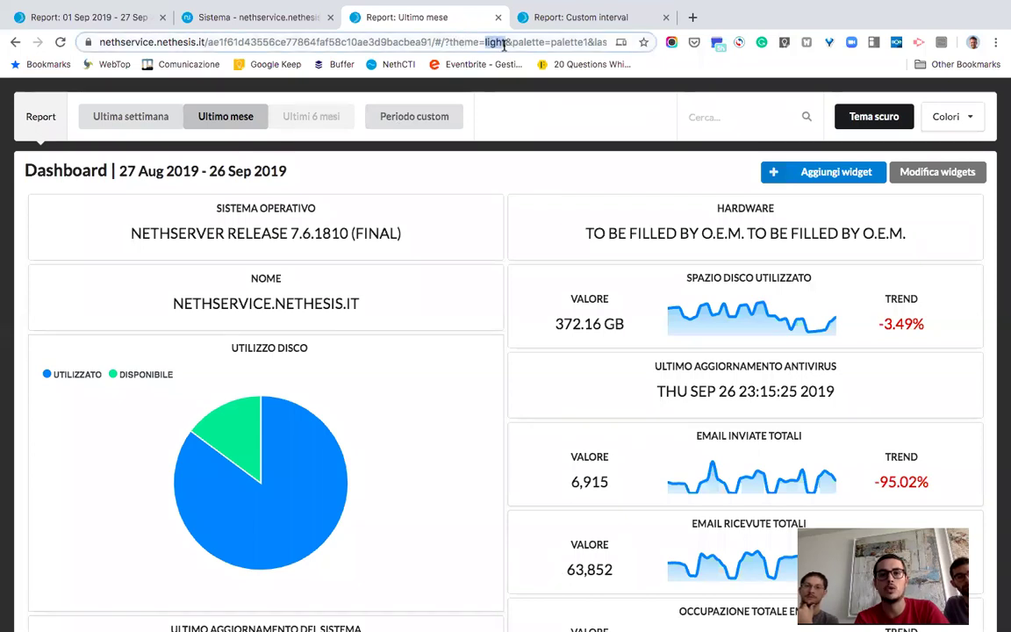
click(508, 109)
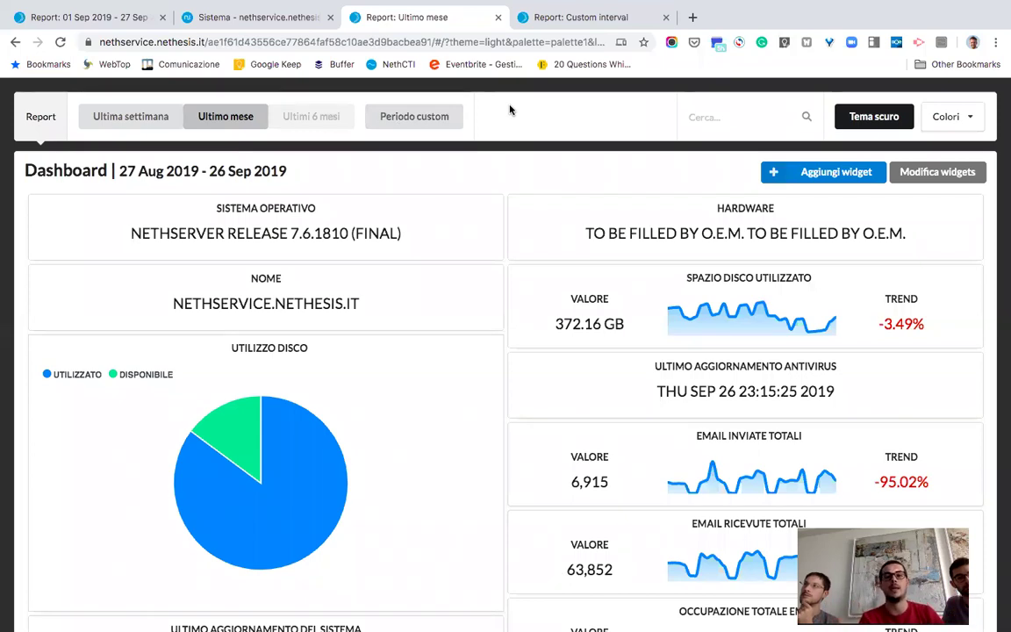
Step: Check the theme and palette in the report settings, return to the report and highlight the unique path in its web address
click(207, 19)
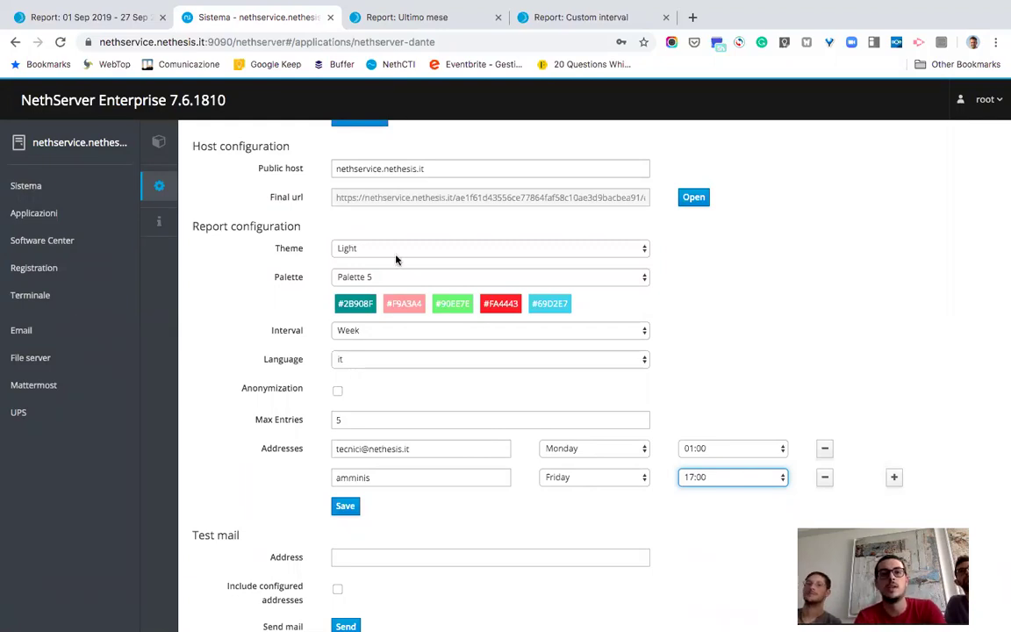
click(372, 19)
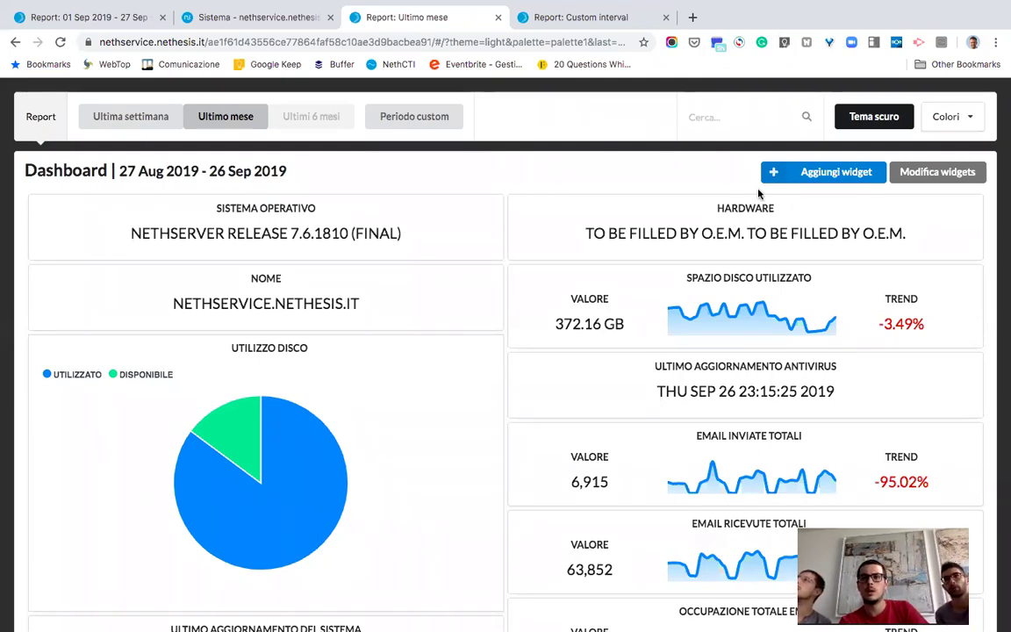
drag(210, 42, 429, 41)
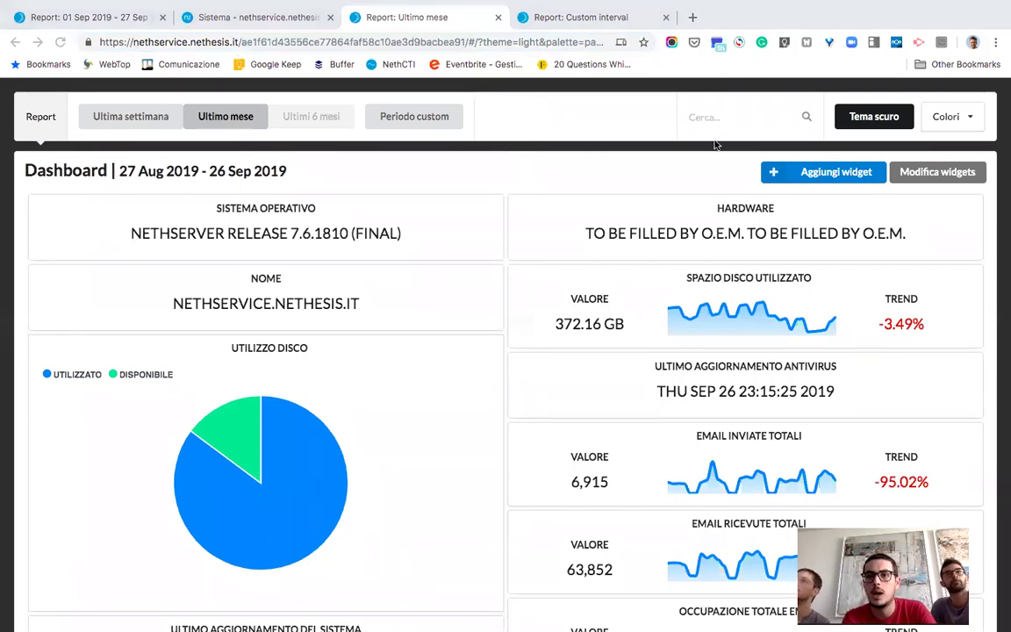
Step: Start adding a dashboard widget and look through the available charts, the Contatore type and the Titolo type
click(772, 172)
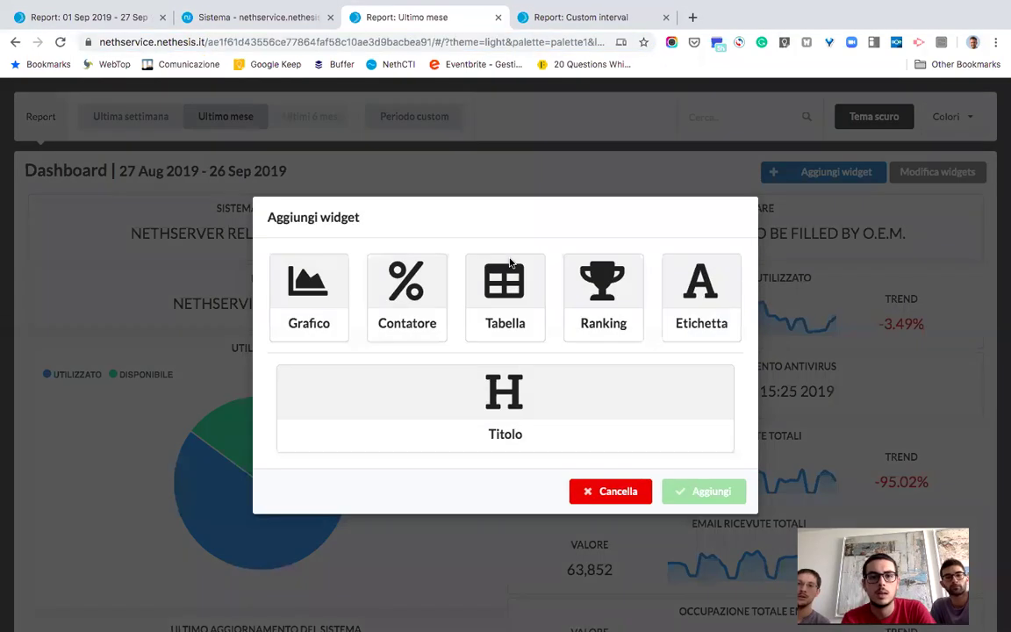
click(309, 276)
click(429, 350)
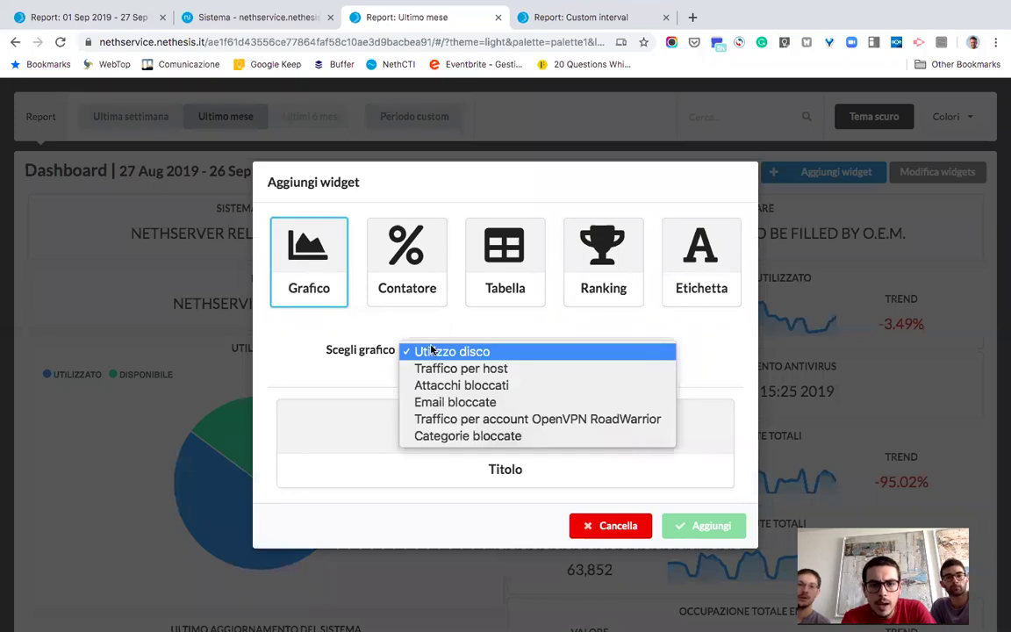
click(406, 261)
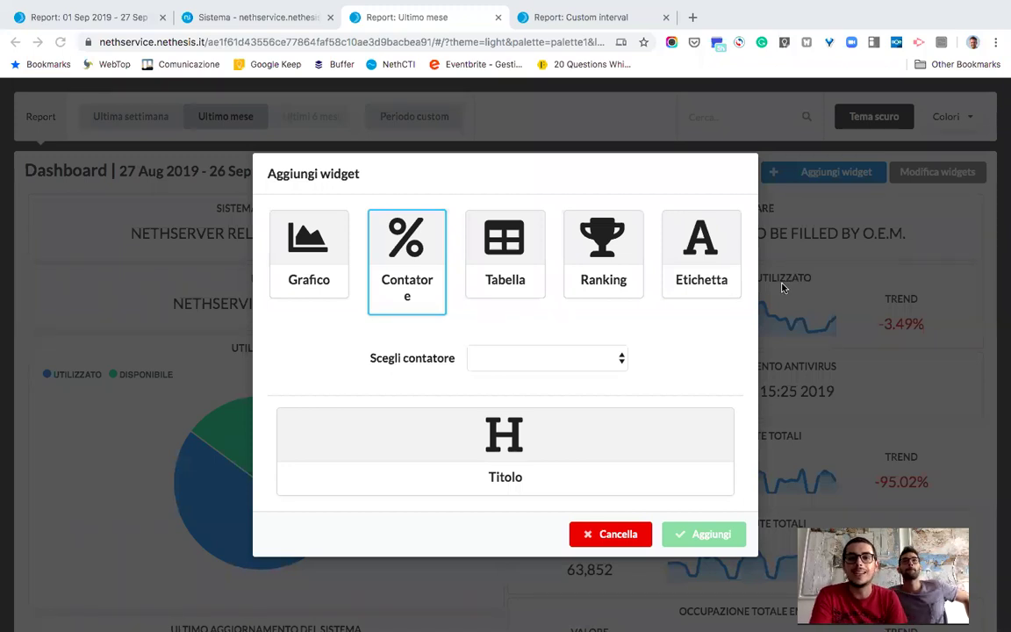
click(566, 445)
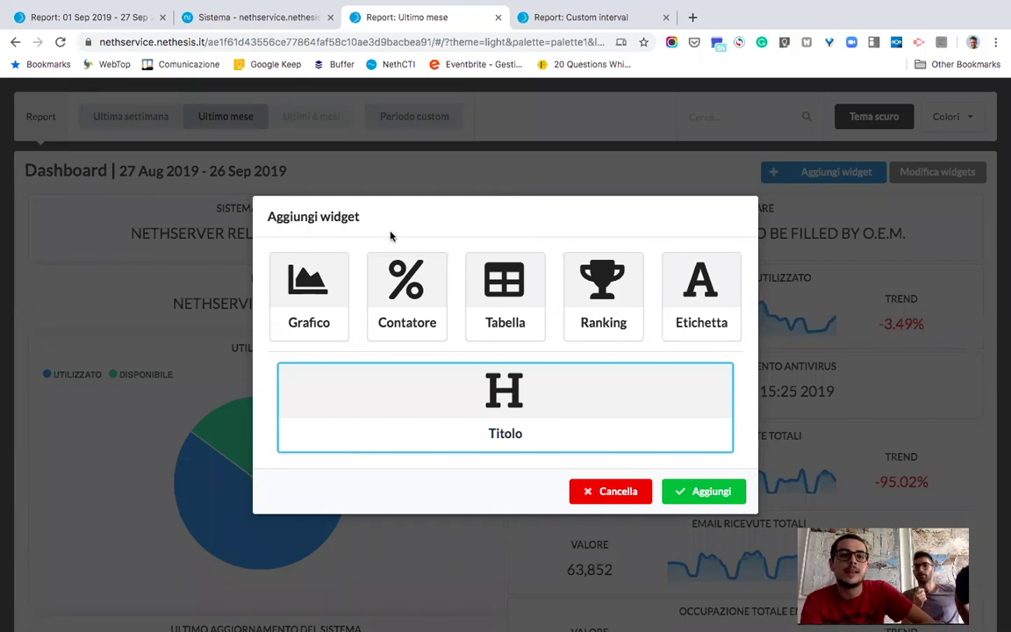
Step: Look over the report settings, return to the last-month report and cancel adding the widget
click(226, 19)
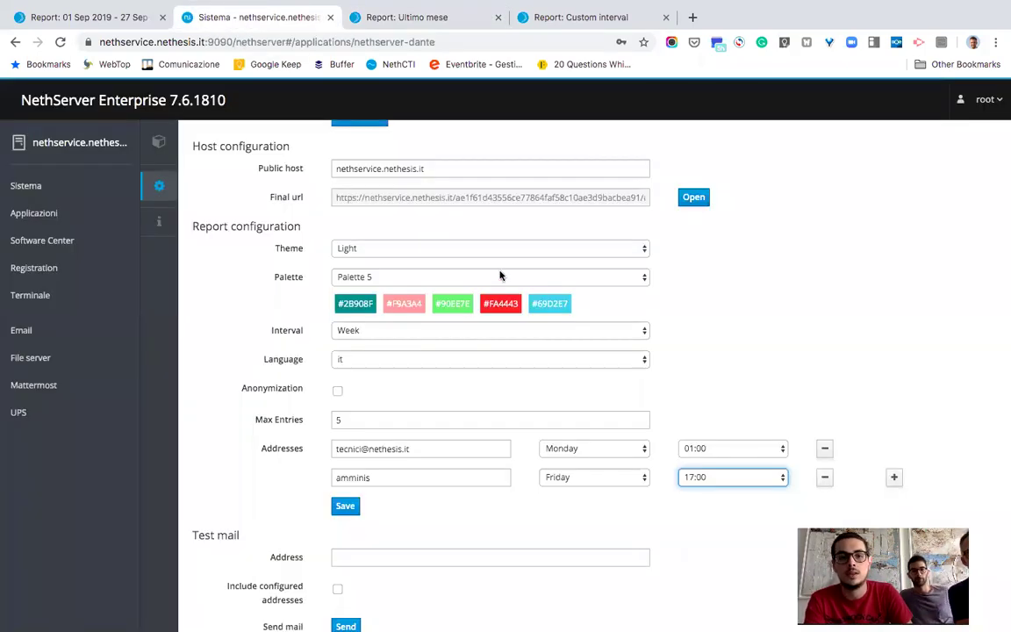
scroll(541, 438, down, 1)
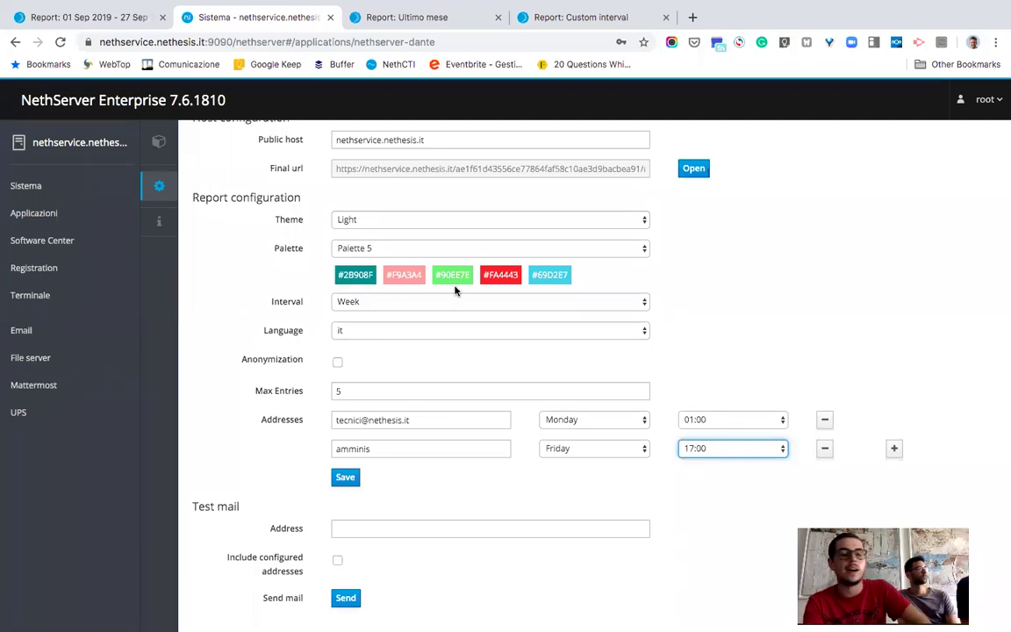
click(399, 18)
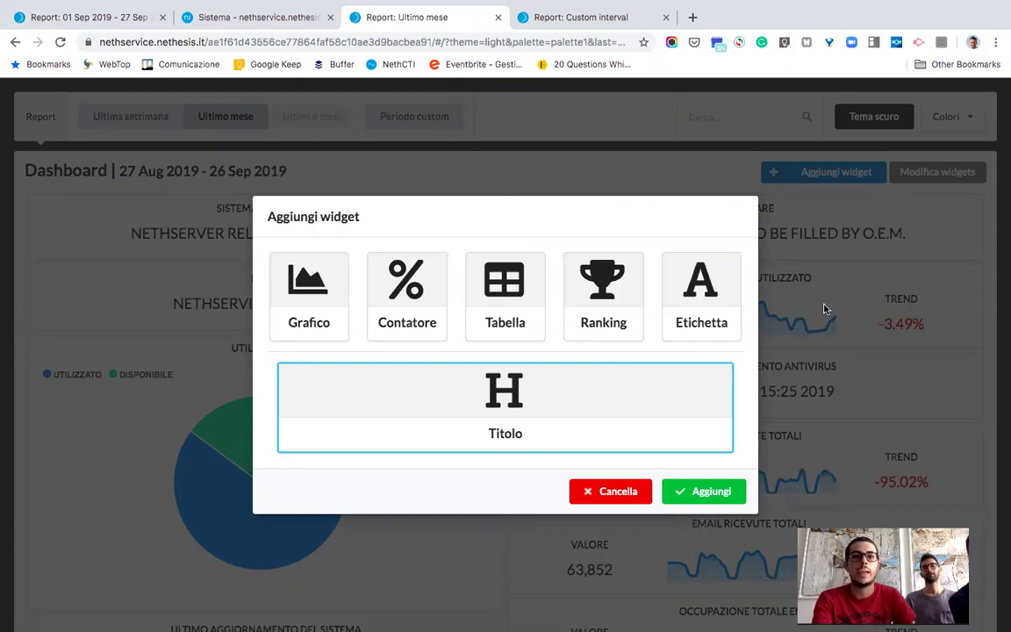
click(599, 492)
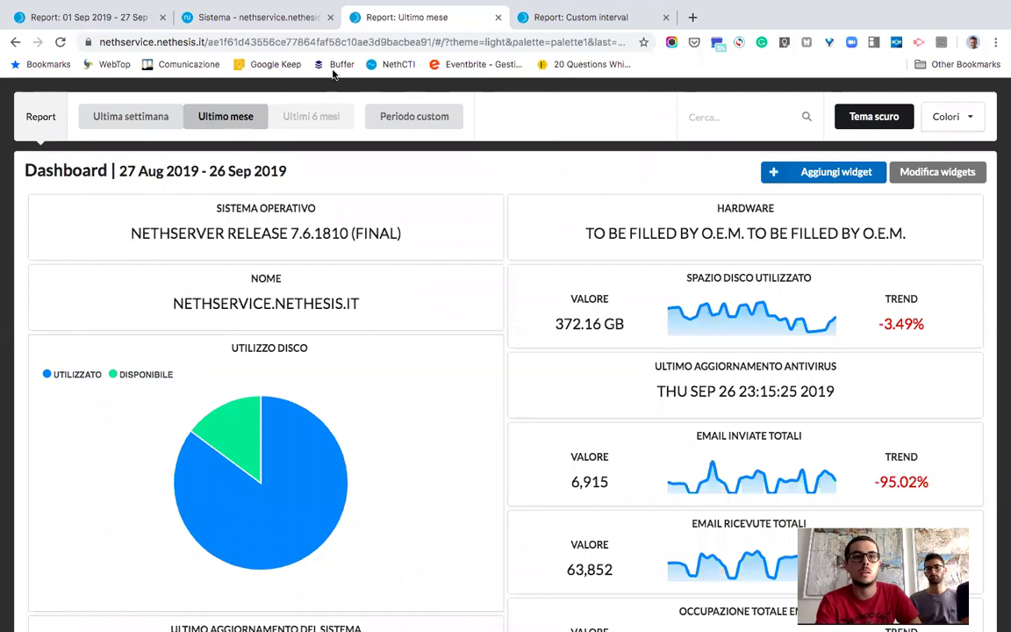
click(274, 19)
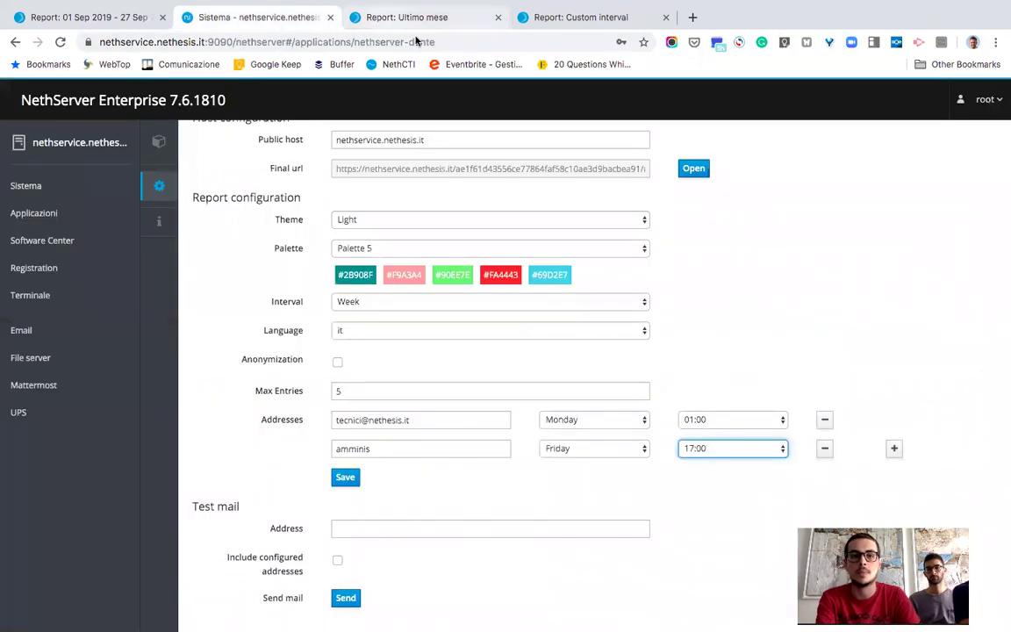
click(386, 18)
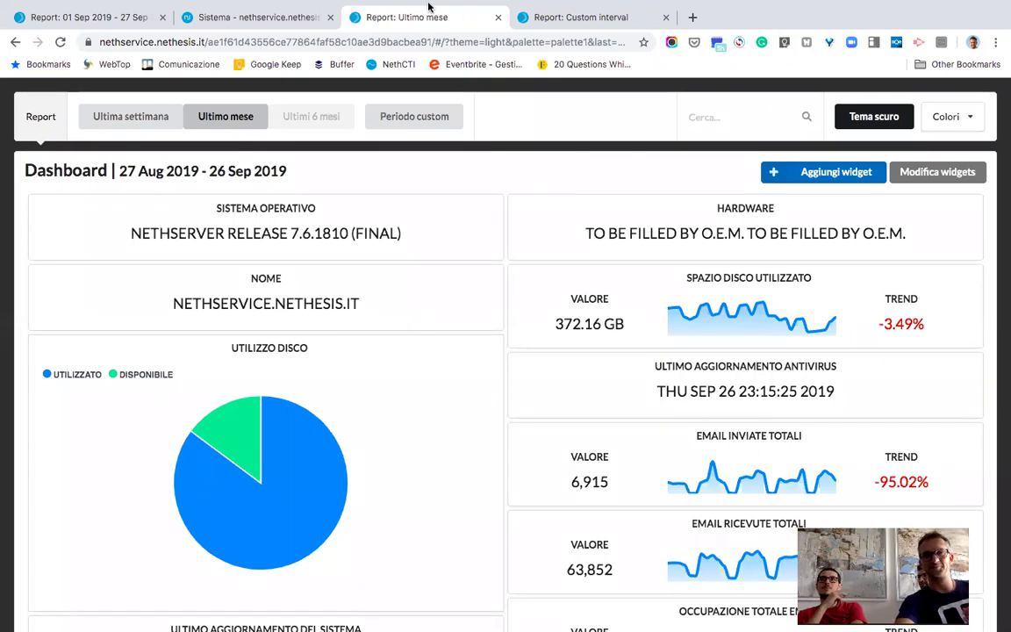
mouse_move(387, 4)
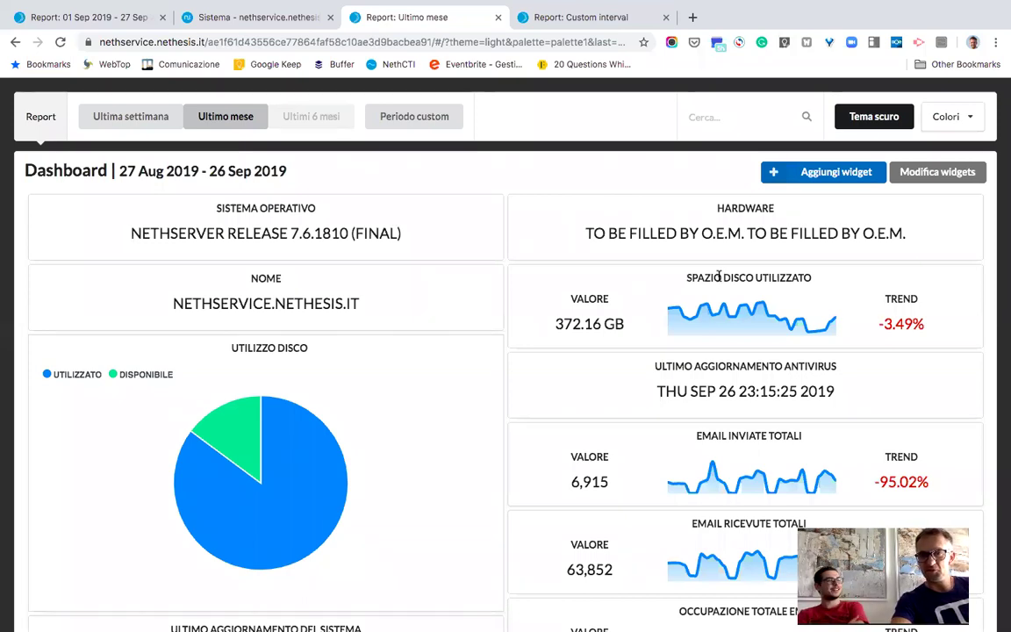
mouse_move(455, 7)
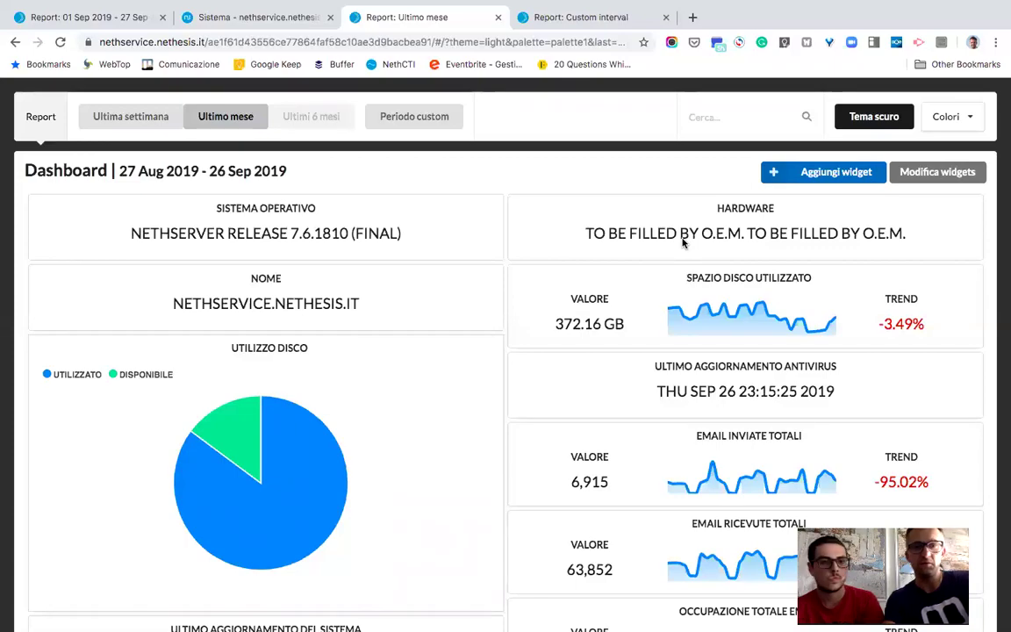
Step: Switch to the Keynote presentation, show slide 10, EMAIL SETTIMANALE, in full screen and end the slideshow
key(super+Tab)
key(super+Tab)
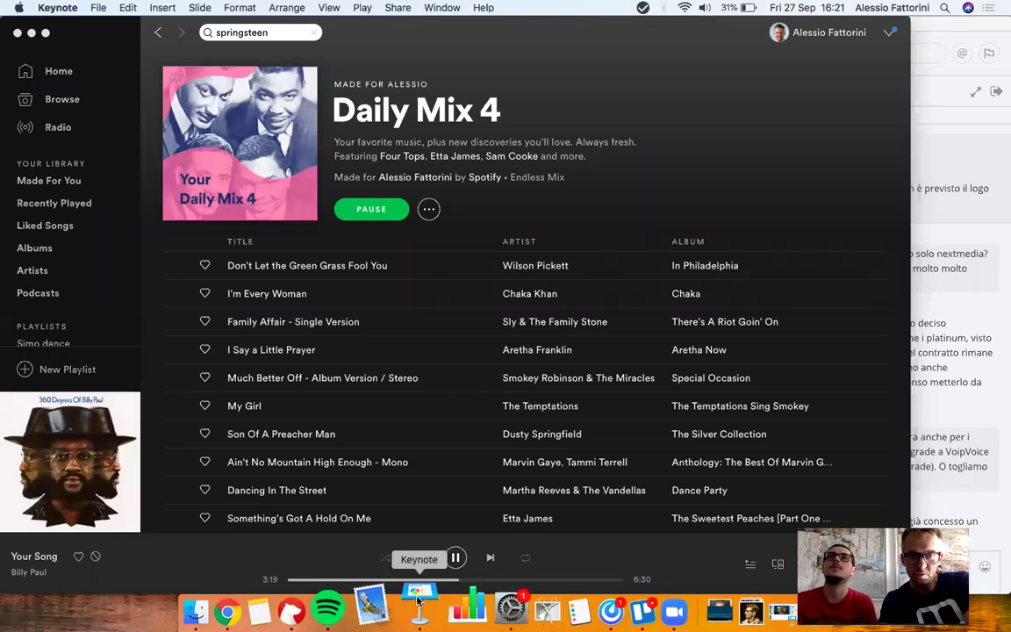
click(419, 601)
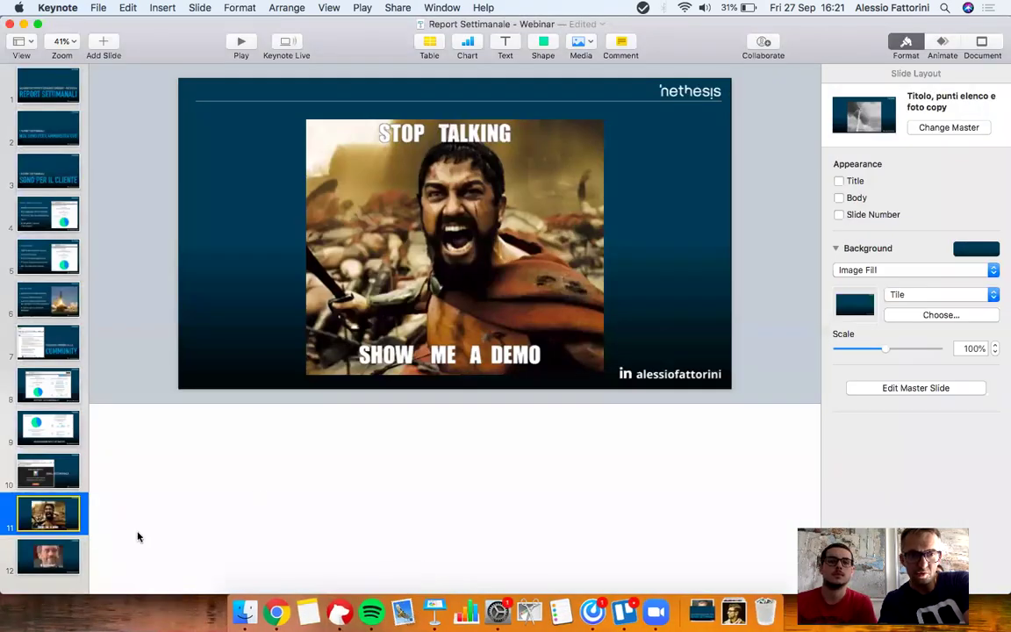
click(58, 474)
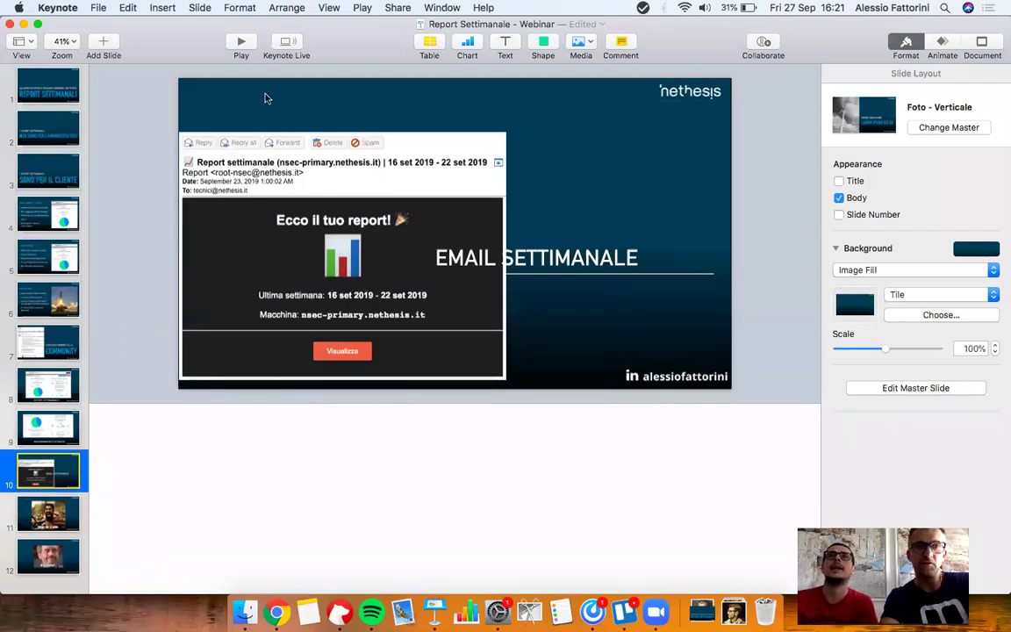
click(243, 41)
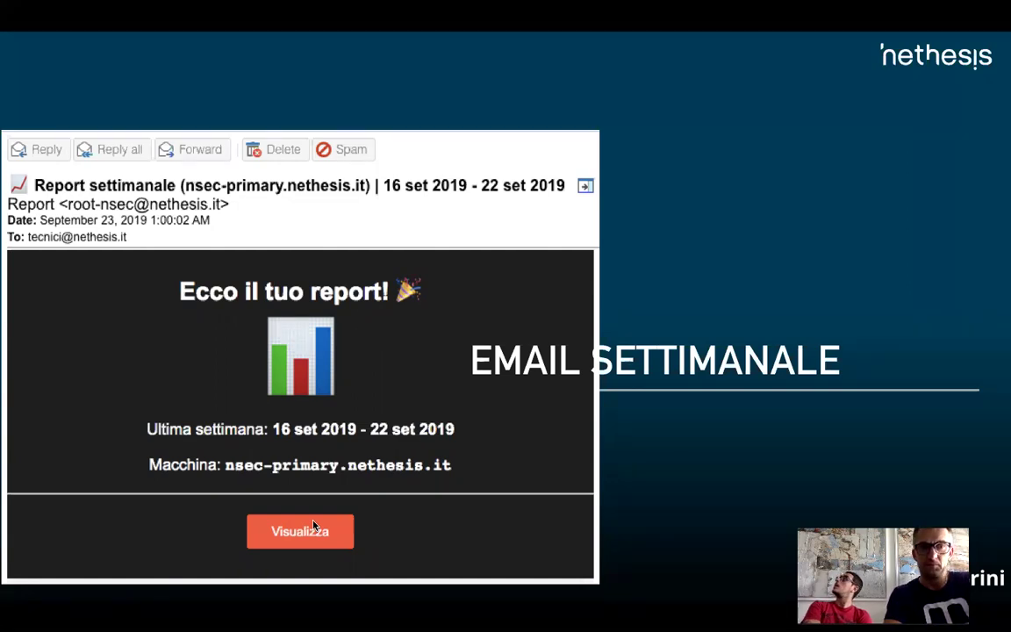
key(Escape)
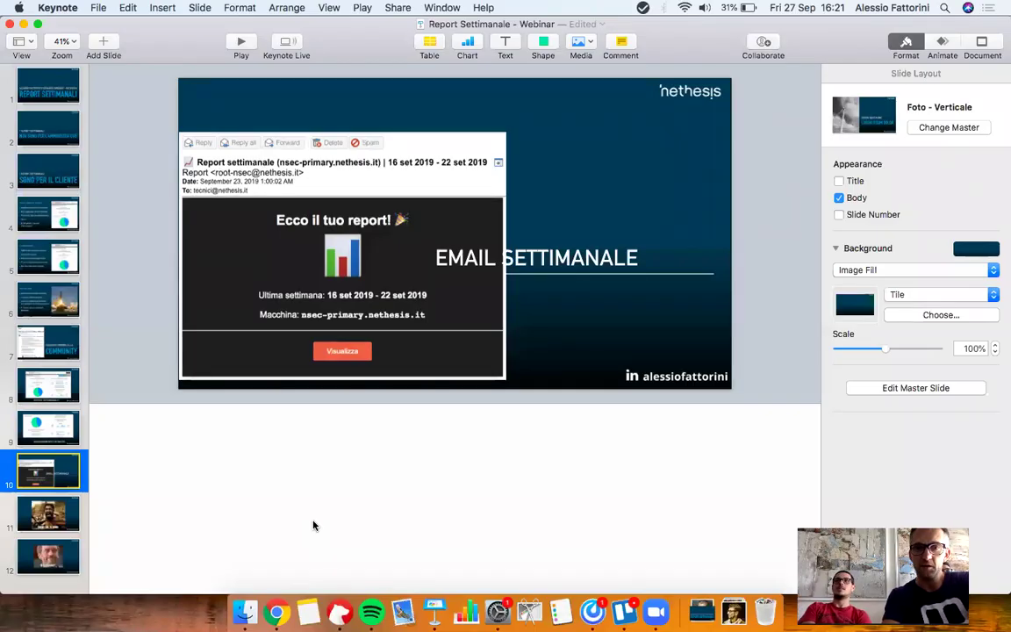
Step: Switch back to the browser, review the report settings from data collection to test mail, and reopen the last-month report
key(super+Tab)
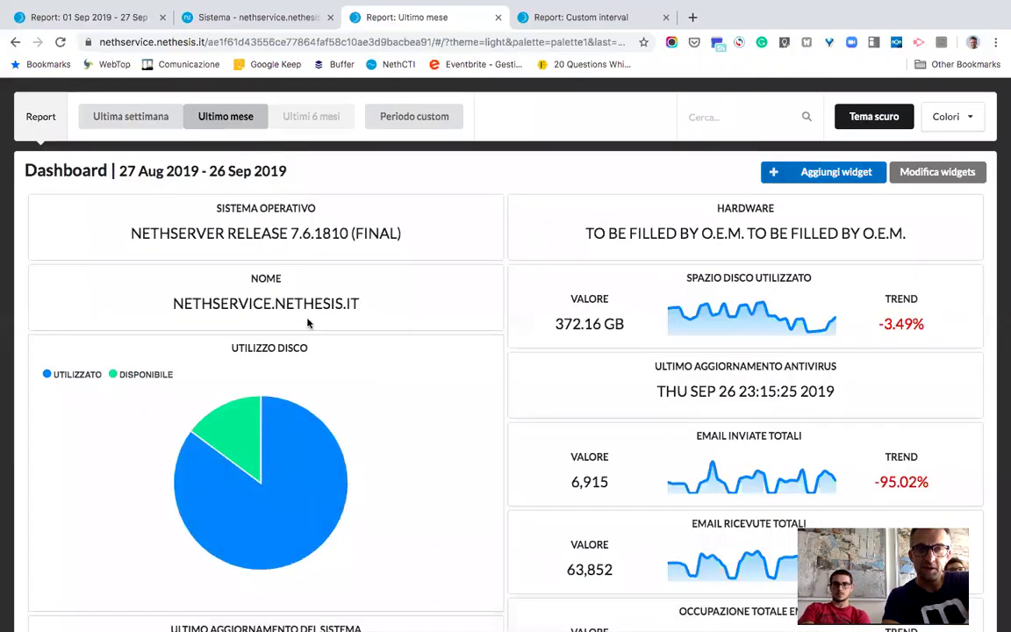
click(286, 12)
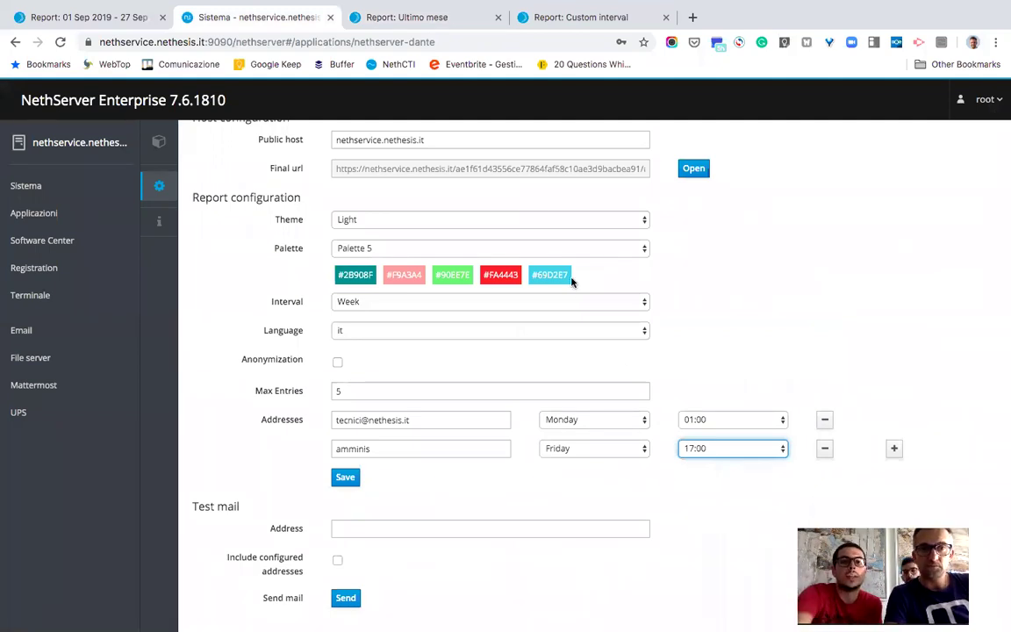
scroll(489, 191, up, 1)
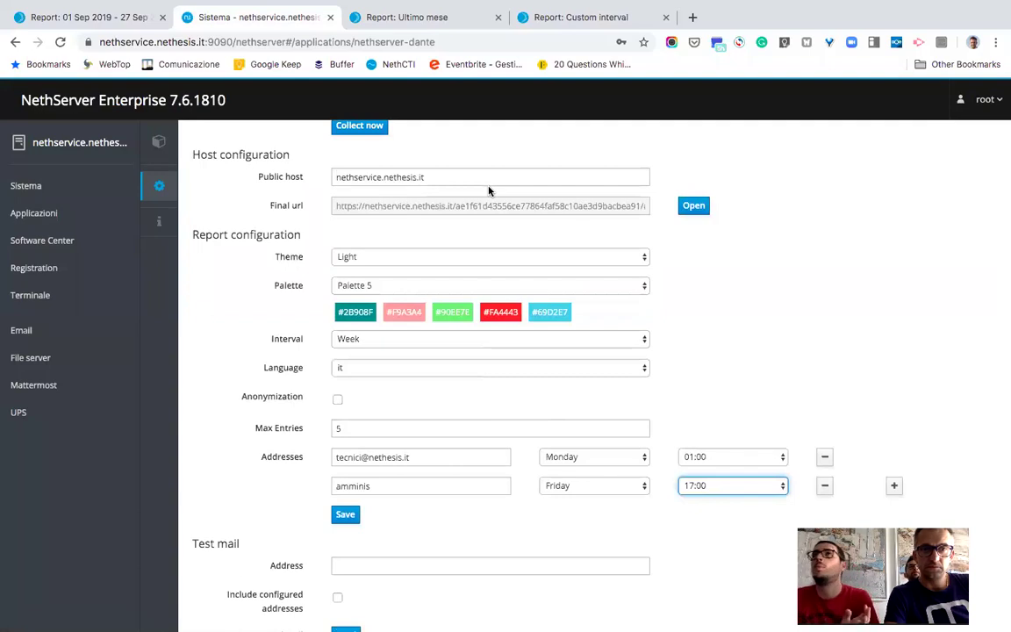
scroll(489, 191, down, 1)
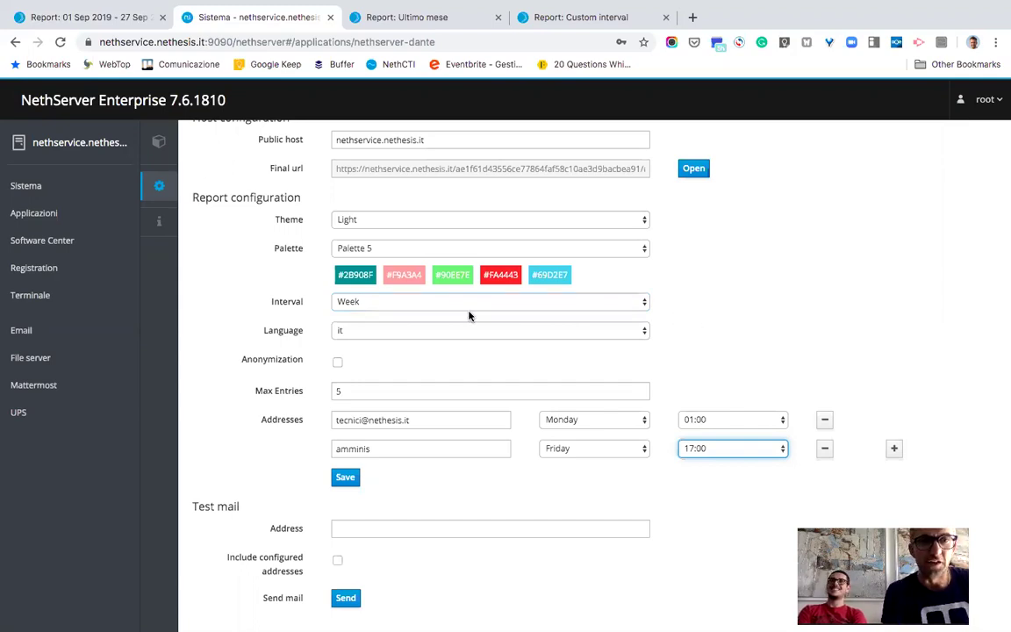
scroll(470, 313, up, 3)
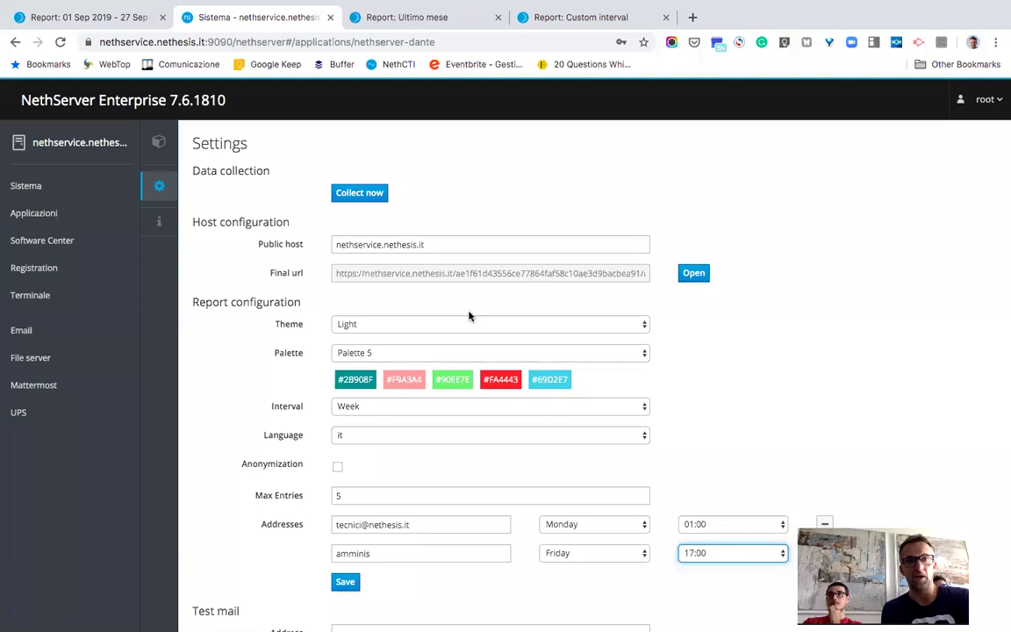
click(374, 19)
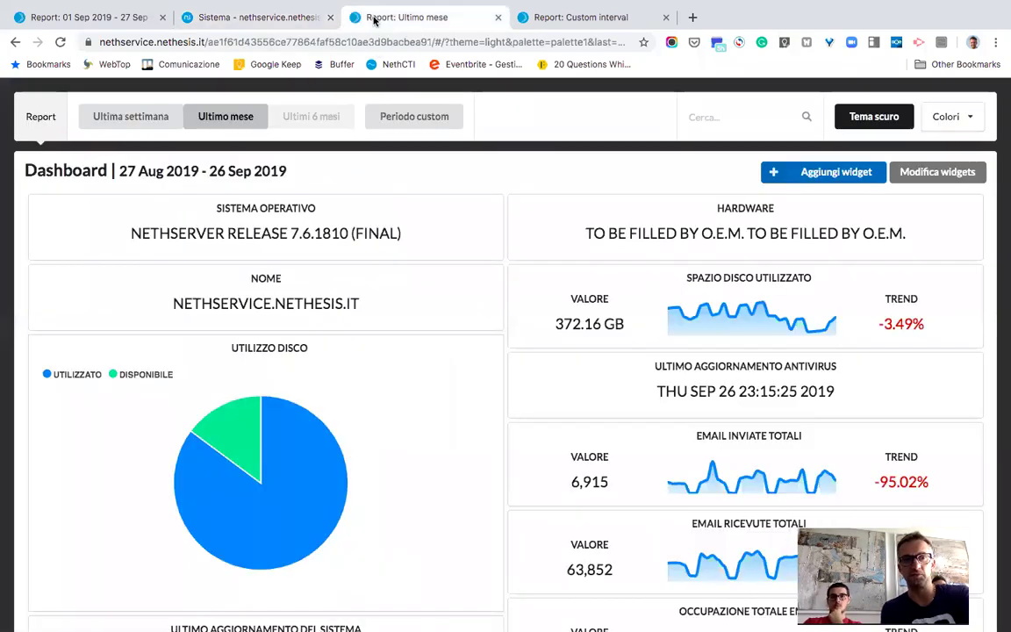